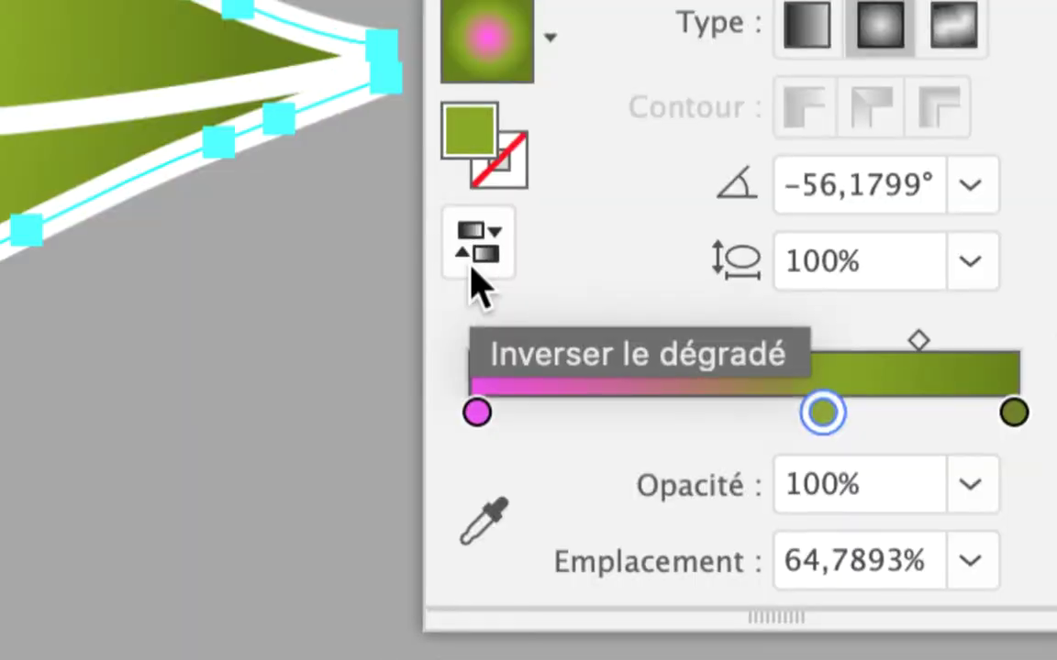
Reverse the leaf's radial gradient and redraw it diagonally from the leaf's rounded end to below its pointed end, moving the gradient settings clear
{"action": "left_click", "coordinate": [471, 264]}
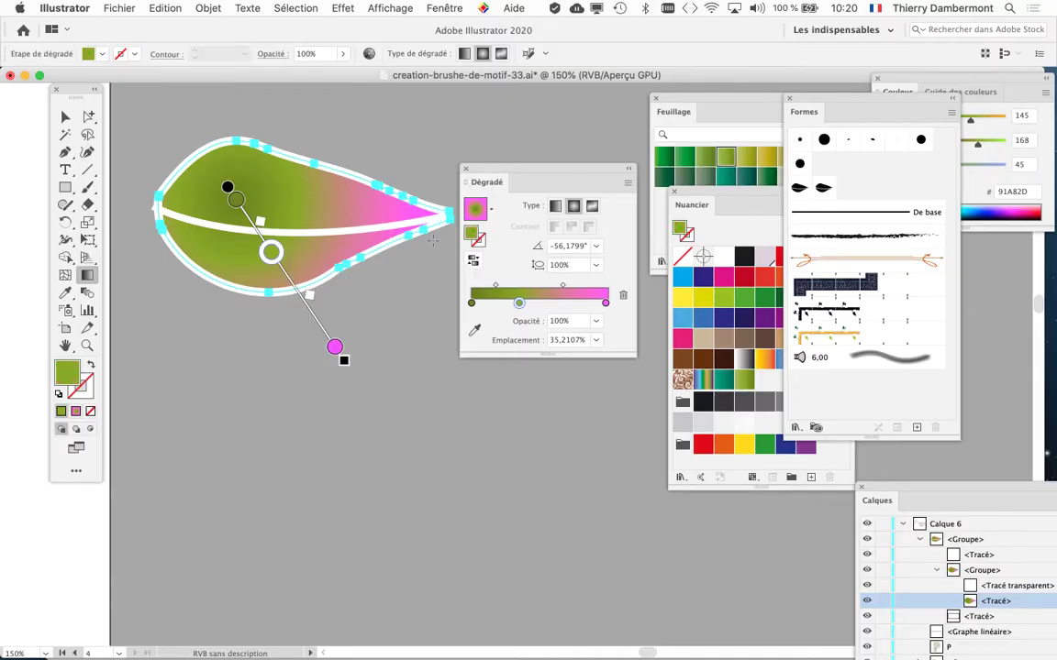
{"action": "left_click_drag", "start_coordinate": [287, 207], "coordinate": [379, 201]}
{"action": "scroll", "coordinate": [270, 282], "scroll_direction": "down", "scroll_amount": 1}
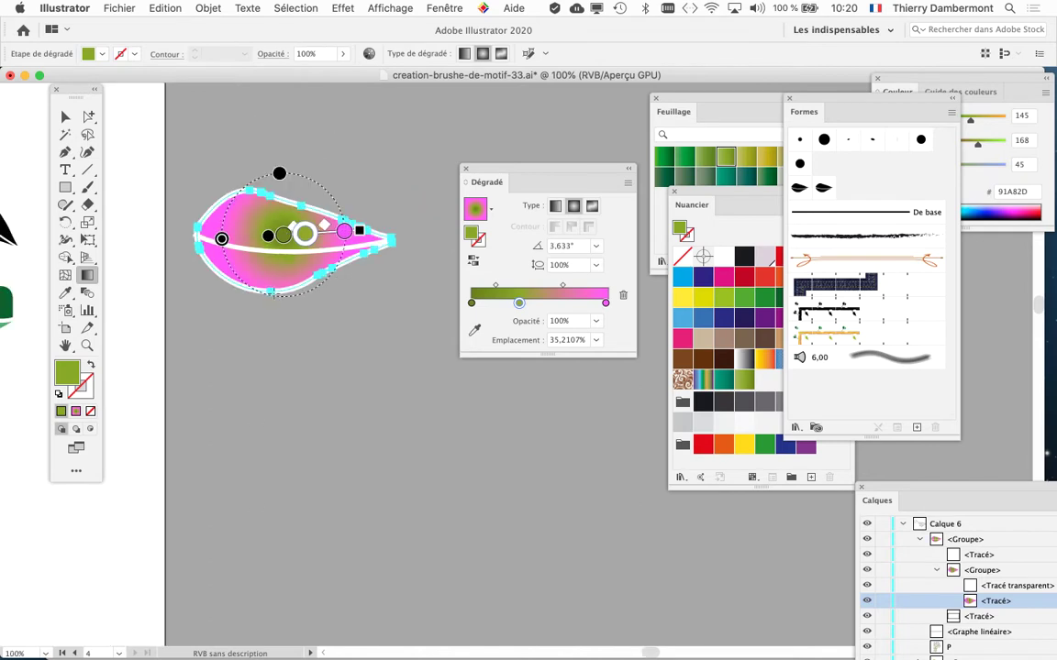
{"action": "left_click_drag", "start_coordinate": [212, 218], "coordinate": [346, 291]}
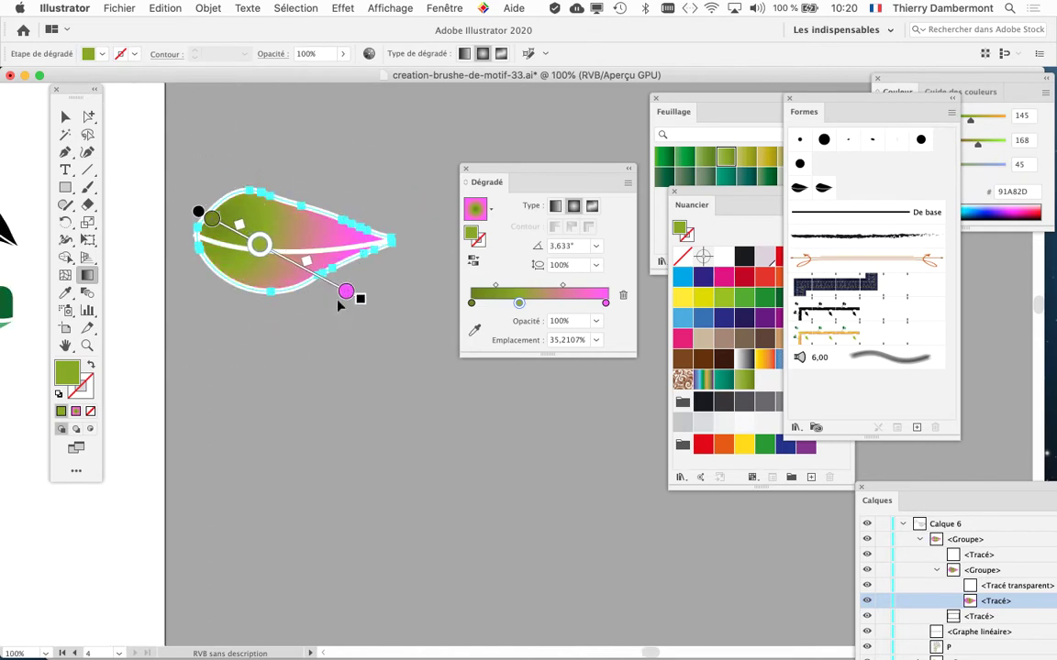
{"action": "left_click_drag", "start_coordinate": [490, 175], "coordinate": [281, 433]}
{"action": "left_click", "coordinate": [65, 117]}
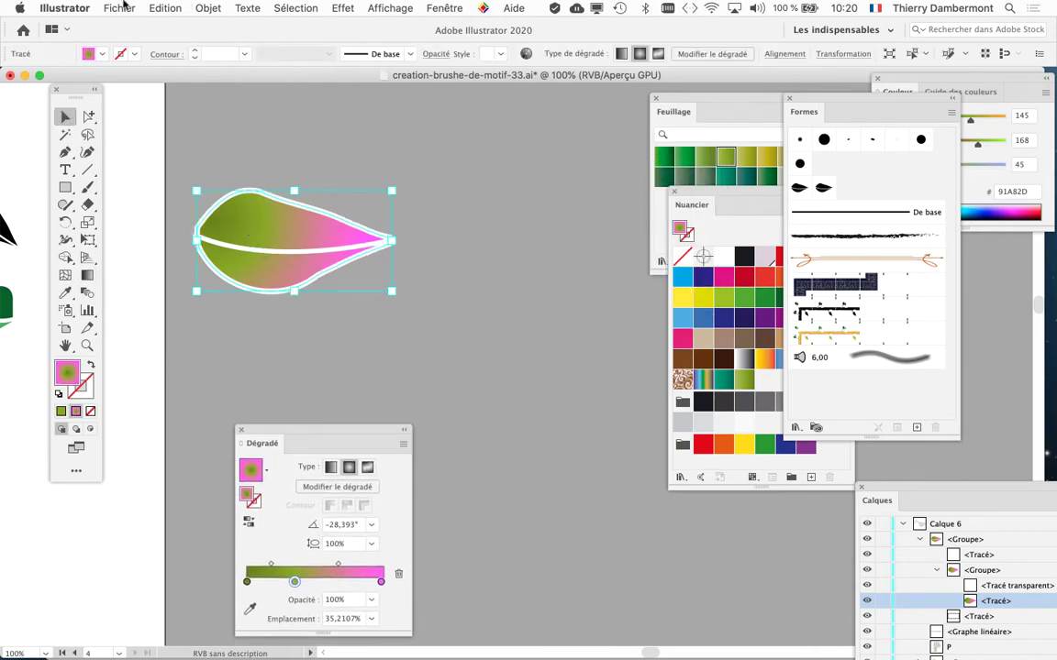
Save a new version of the document as creation-brushe-de-motif-34.ai in Adobe Illustrator format
{"action": "left_click", "coordinate": [119, 7]}
{"action": "left_click", "coordinate": [160, 132]}
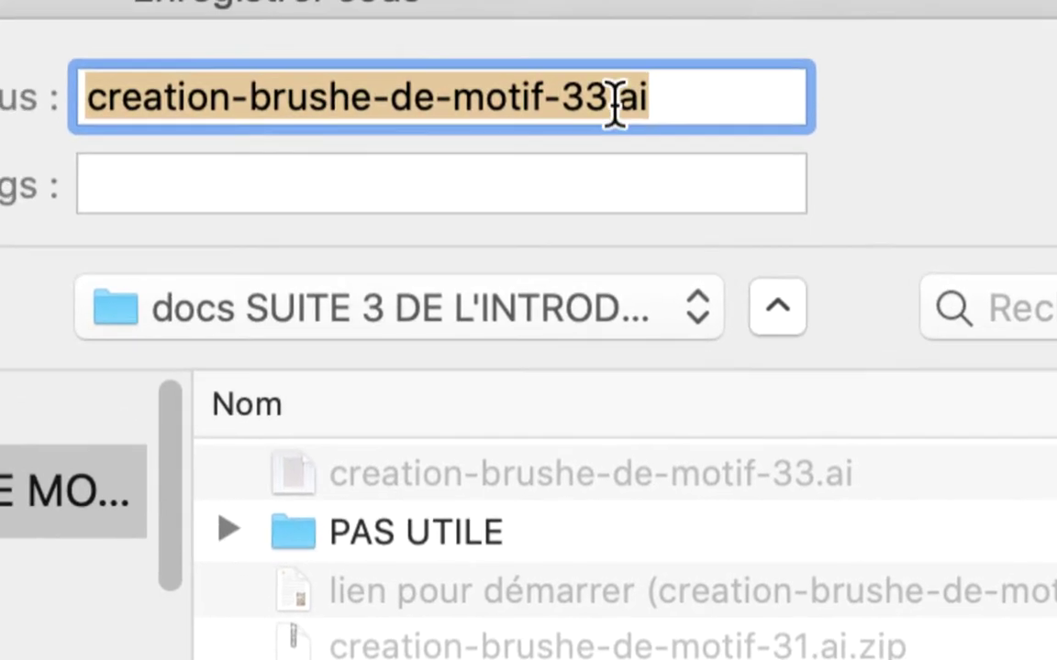
{"action": "left_click", "coordinate": [615, 100]}
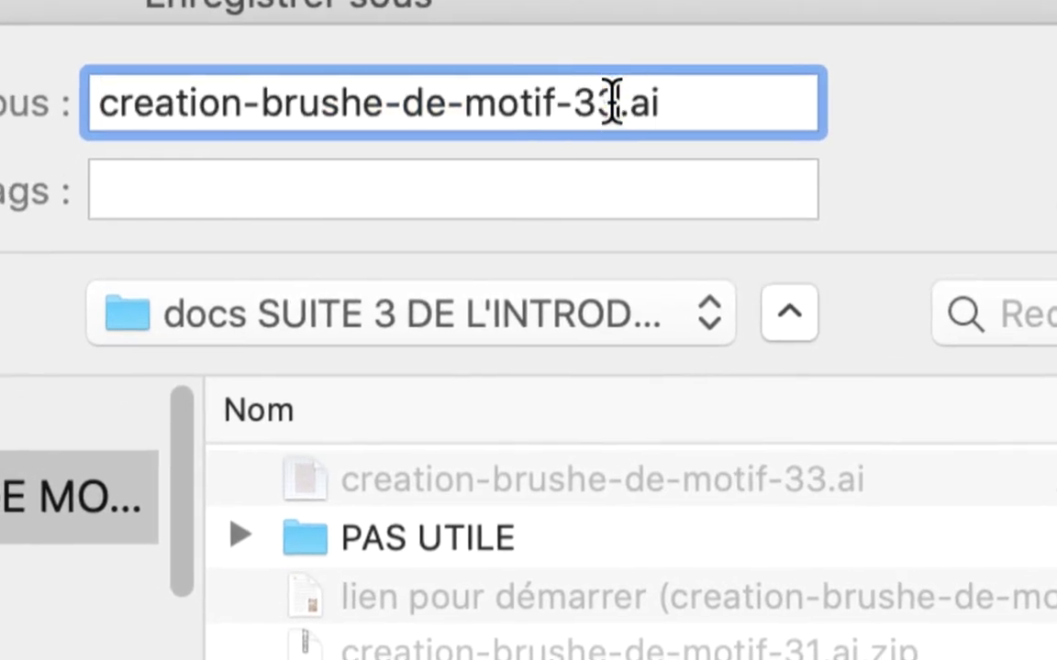
{"action": "key", "text": "shift+Left"}
{"action": "type", "text": "4"}
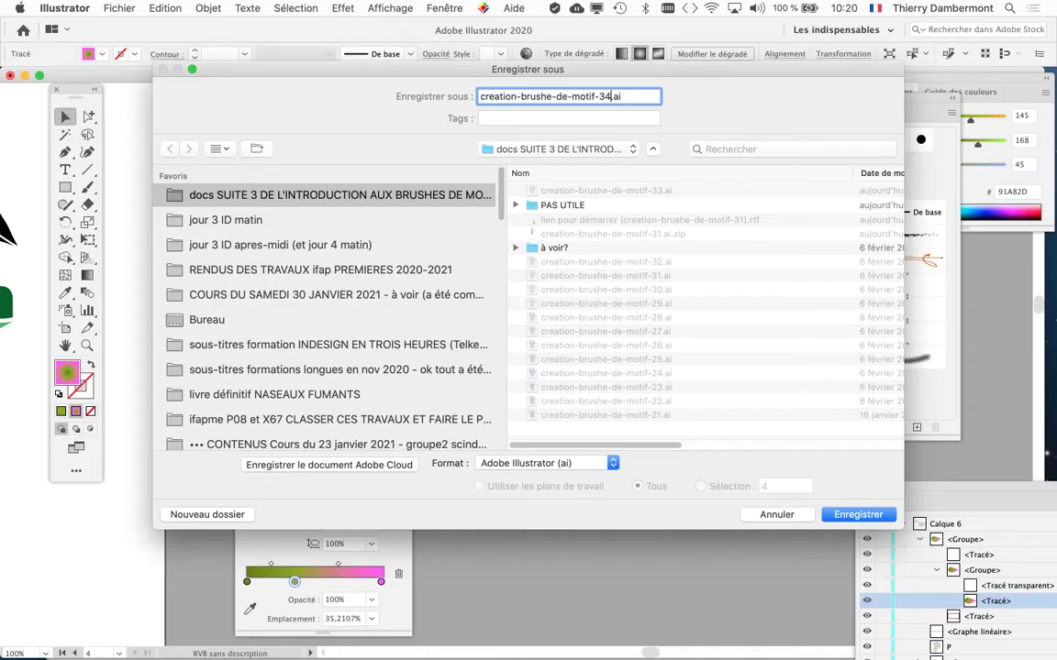
{"action": "key", "text": "Return"}
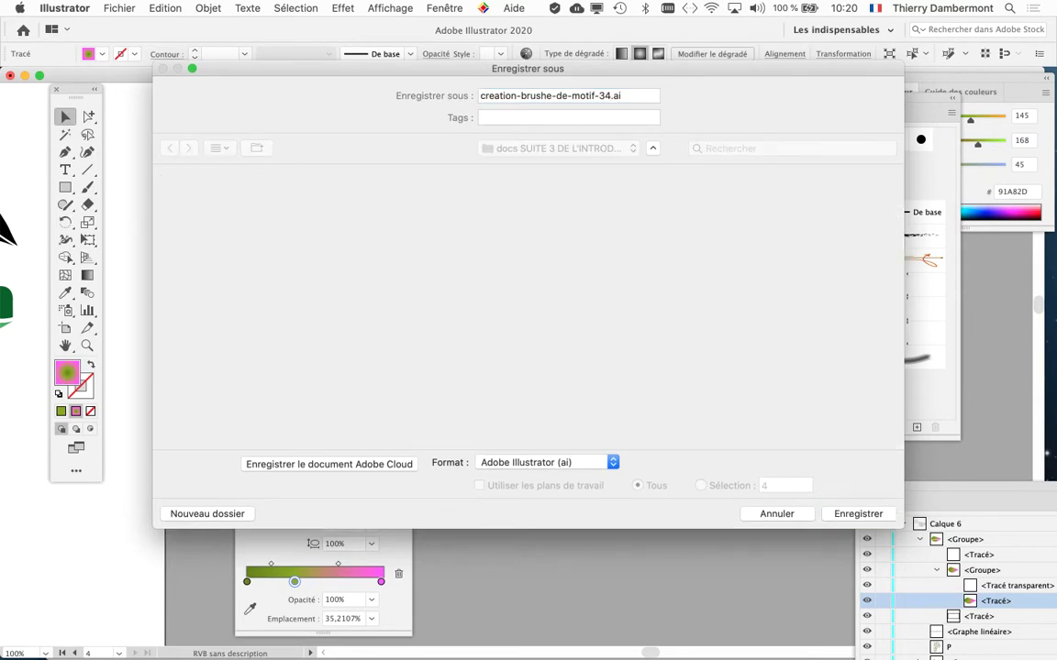
{"action": "key", "text": "Return"}
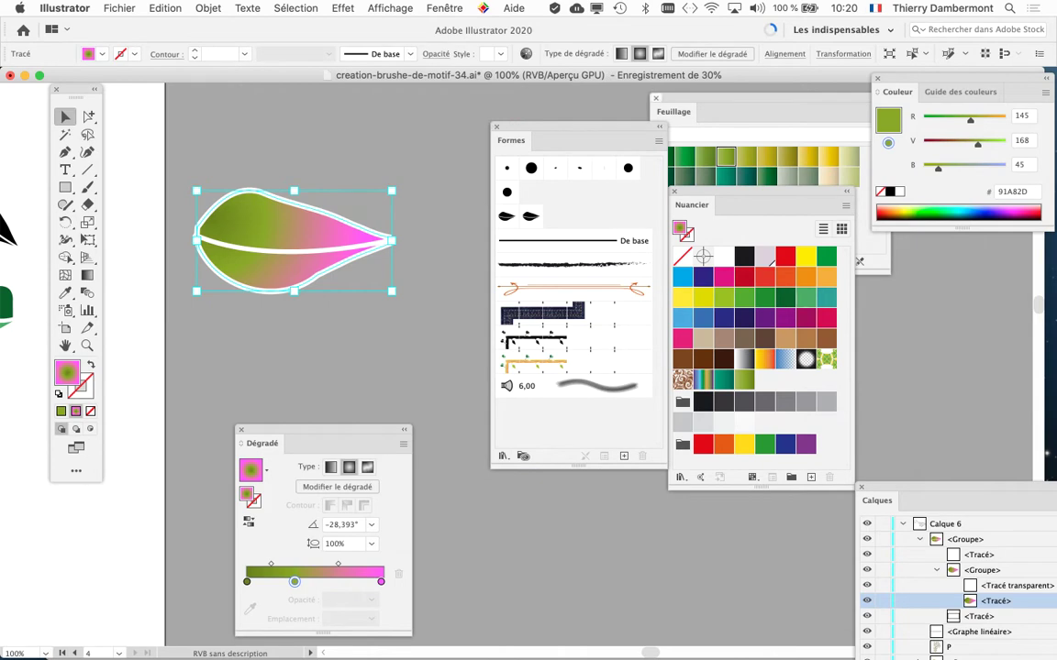
Try to create a scatter brush (forme diffuse) from the whole gradient-filled leaf group
{"action": "left_click_drag", "start_coordinate": [756, 192], "coordinate": [833, 239]}
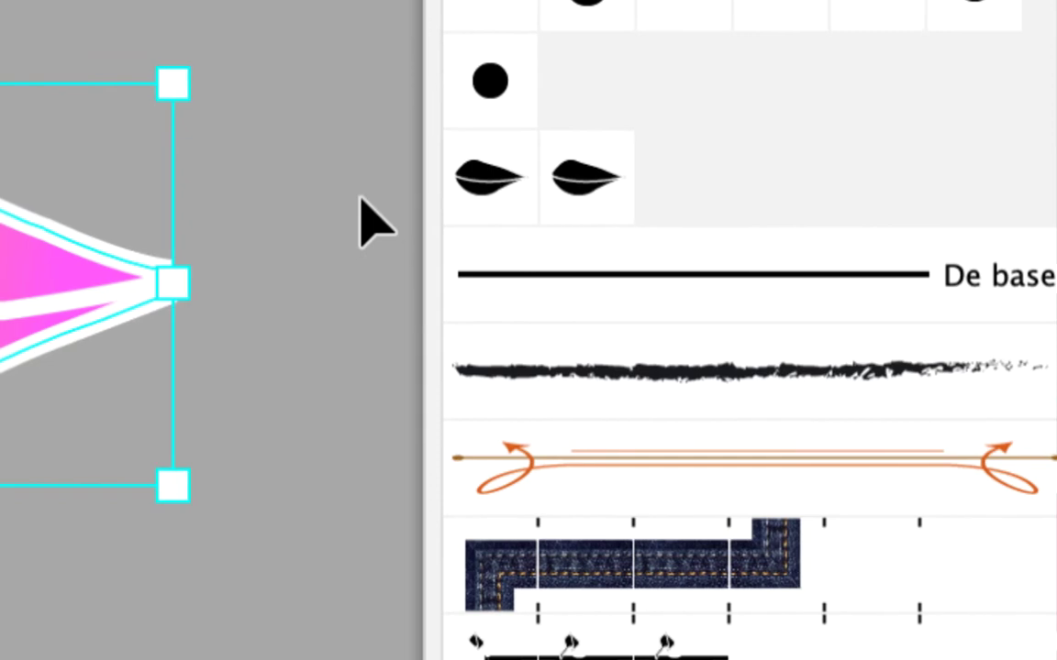
{"action": "left_click", "coordinate": [316, 211]}
{"action": "left_click", "coordinate": [221, 194]}
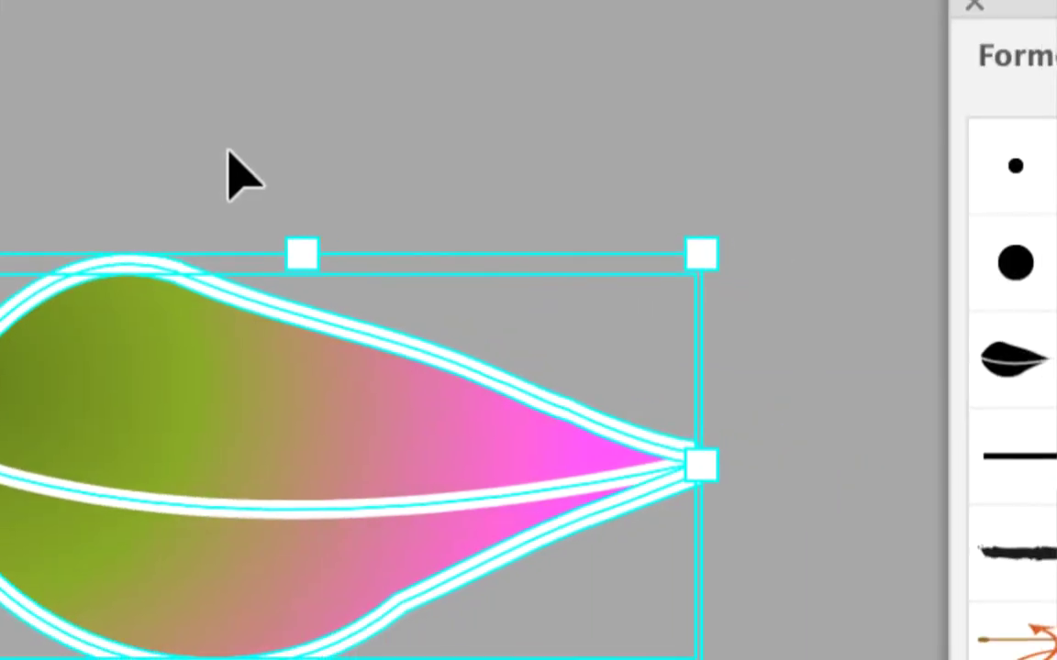
{"action": "left_click", "coordinate": [913, 308]}
{"action": "left_click", "coordinate": [720, 508]}
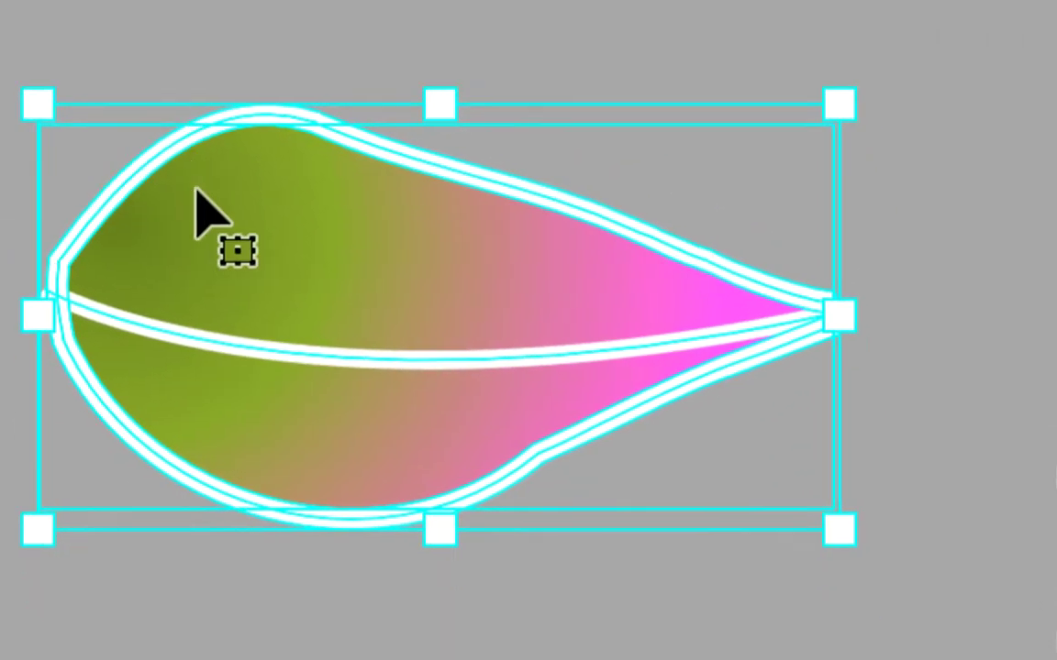
{"action": "left_click_drag", "start_coordinate": [220, 181], "coordinate": [745, 229]}
{"action": "mouse_move", "coordinate": [320, 217]}
{"action": "left_mouse_down"}
{"action": "mouse_move", "coordinate": [382, 208]}
{"action": "mouse_move", "coordinate": [408, 177]}
{"action": "mouse_move", "coordinate": [401, 217]}
{"action": "mouse_move", "coordinate": [382, 186]}
{"action": "mouse_move", "coordinate": [392, 202]}
{"action": "left_mouse_up"}
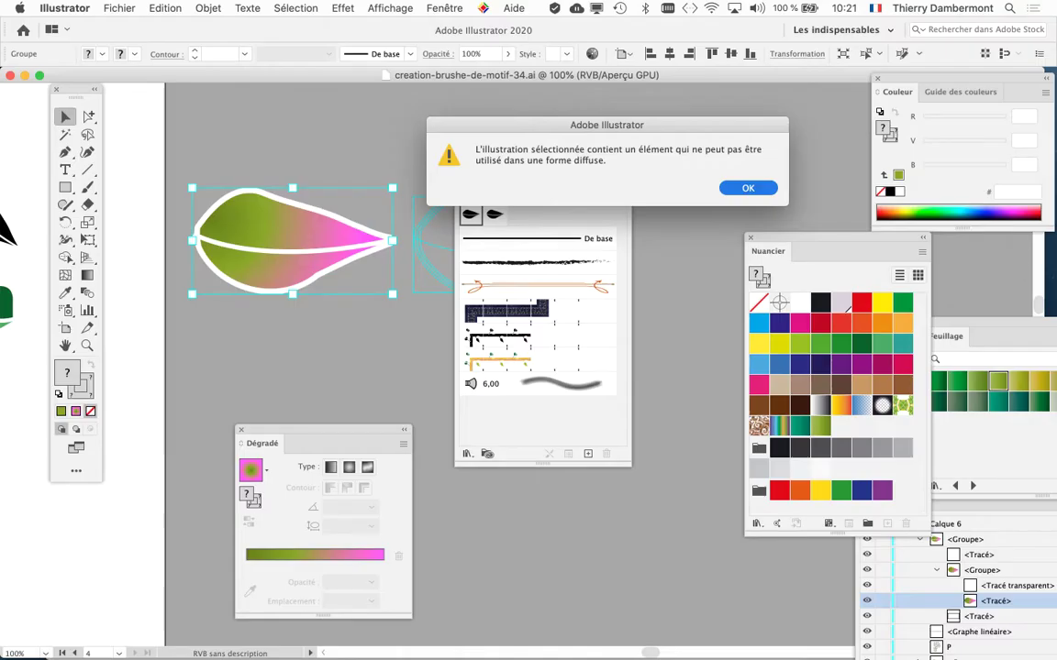
{"action": "key", "text": "Return"}
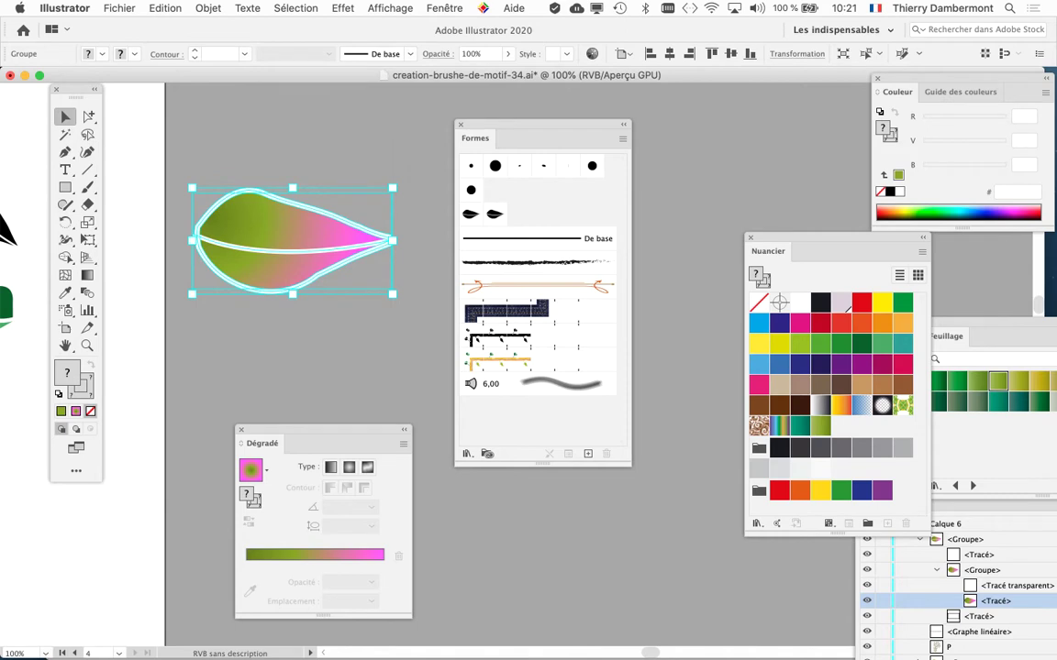
Deselect the leaf group and select only its gradient-filled path with the Group Selection tool
{"action": "left_click_drag", "start_coordinate": [542, 125], "coordinate": [624, 112]}
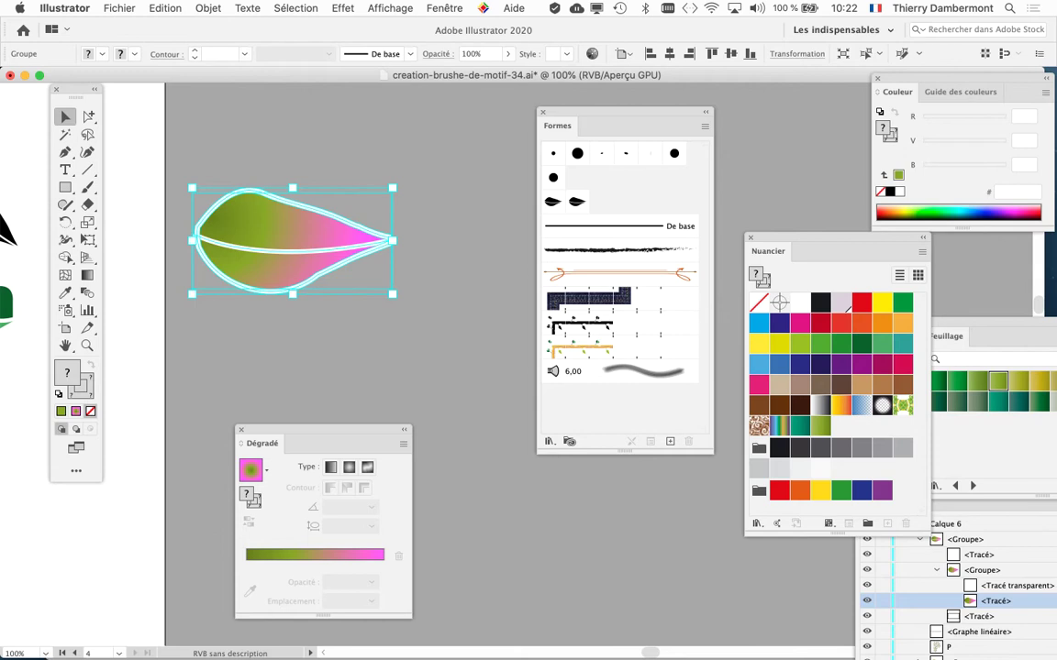
{"action": "left_click_drag", "start_coordinate": [77, 89], "coordinate": [141, 123]}
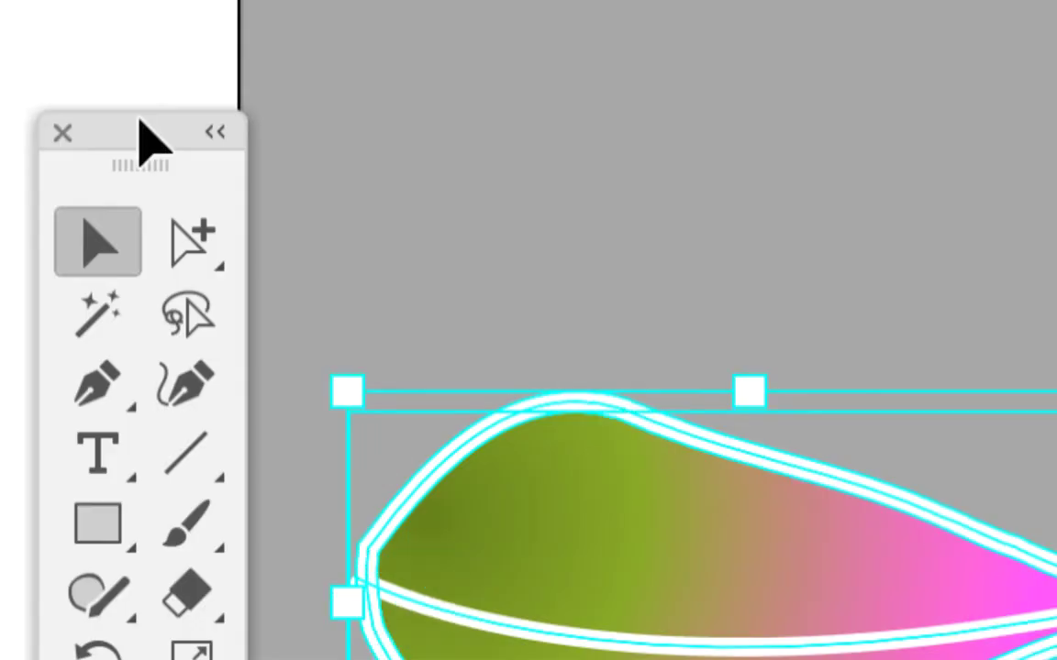
{"action": "left_click", "coordinate": [183, 252]}
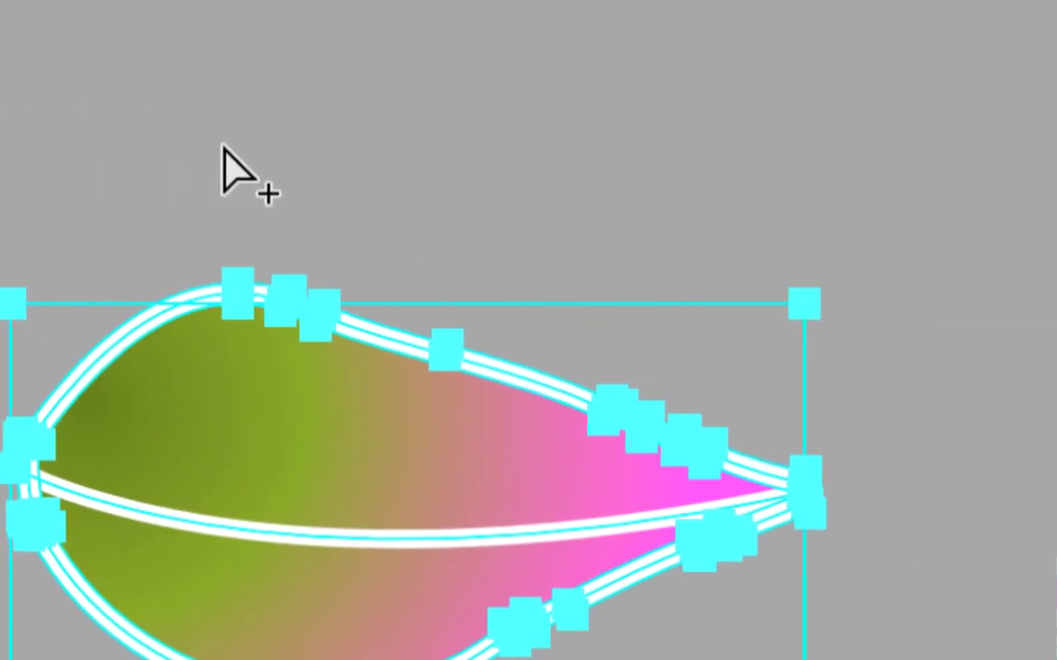
{"action": "left_click", "coordinate": [223, 147]}
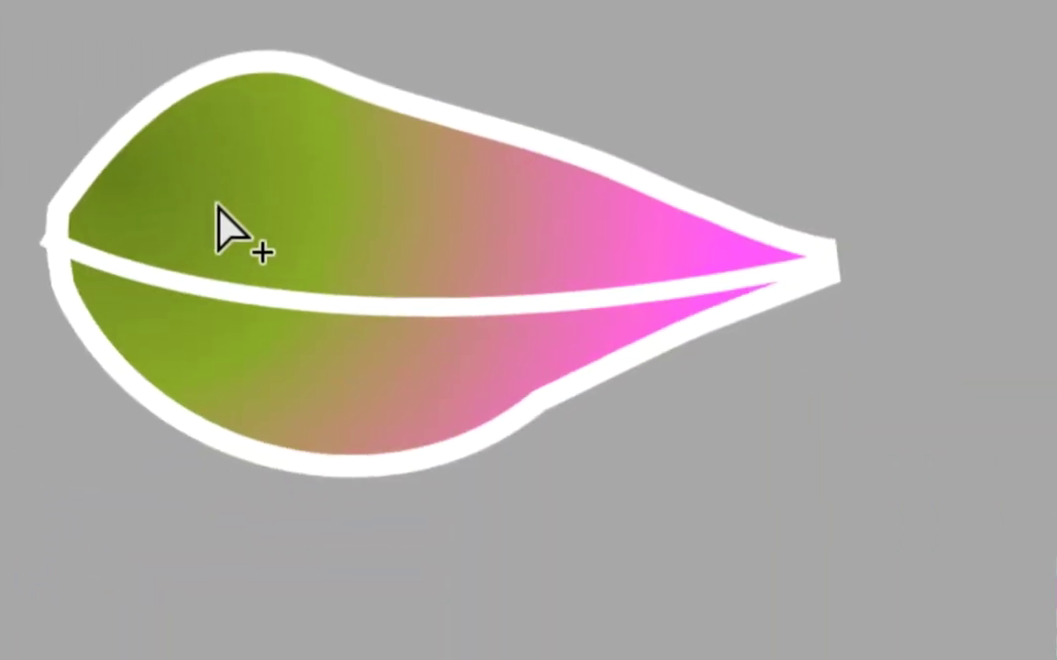
{"action": "left_click", "coordinate": [186, 441]}
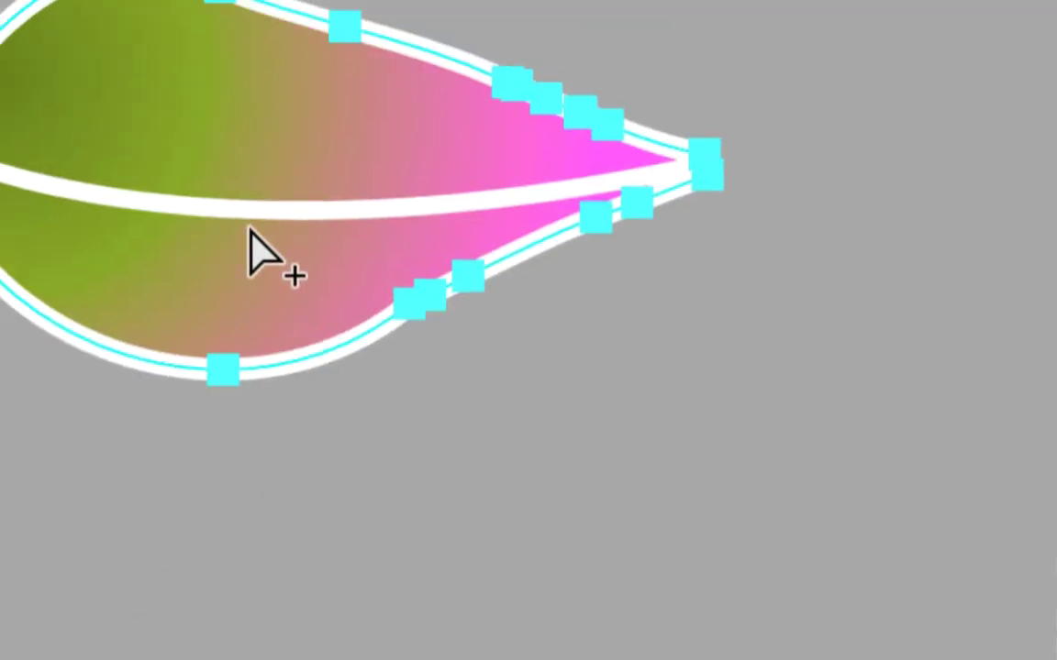
{"action": "key", "text": "v"}
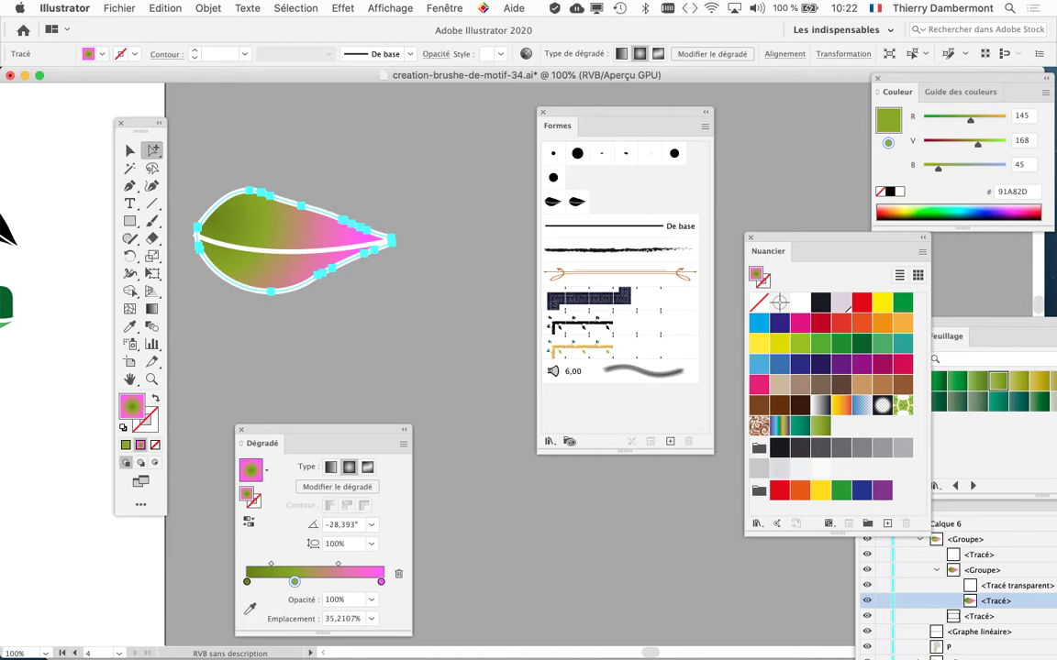
Open the Expand (Décomposer) options for the gradient-filled leaf path and move the dialog clear of the leaf
{"action": "left_click", "coordinate": [206, 8]}
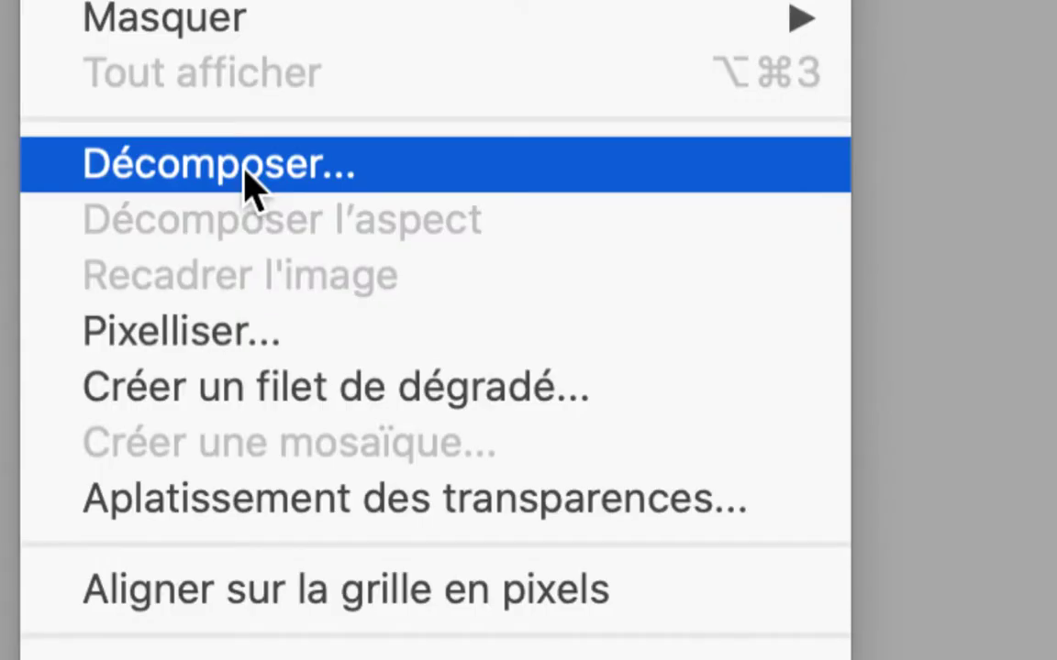
{"action": "left_click", "coordinate": [246, 179]}
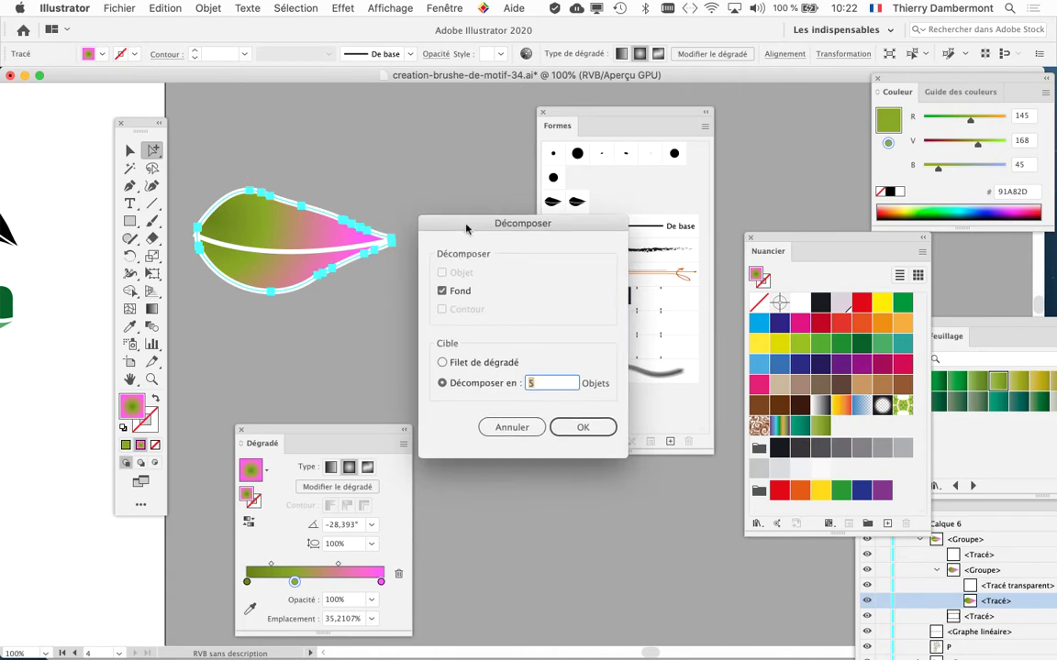
{"action": "left_click_drag", "start_coordinate": [423, 225], "coordinate": [418, 119]}
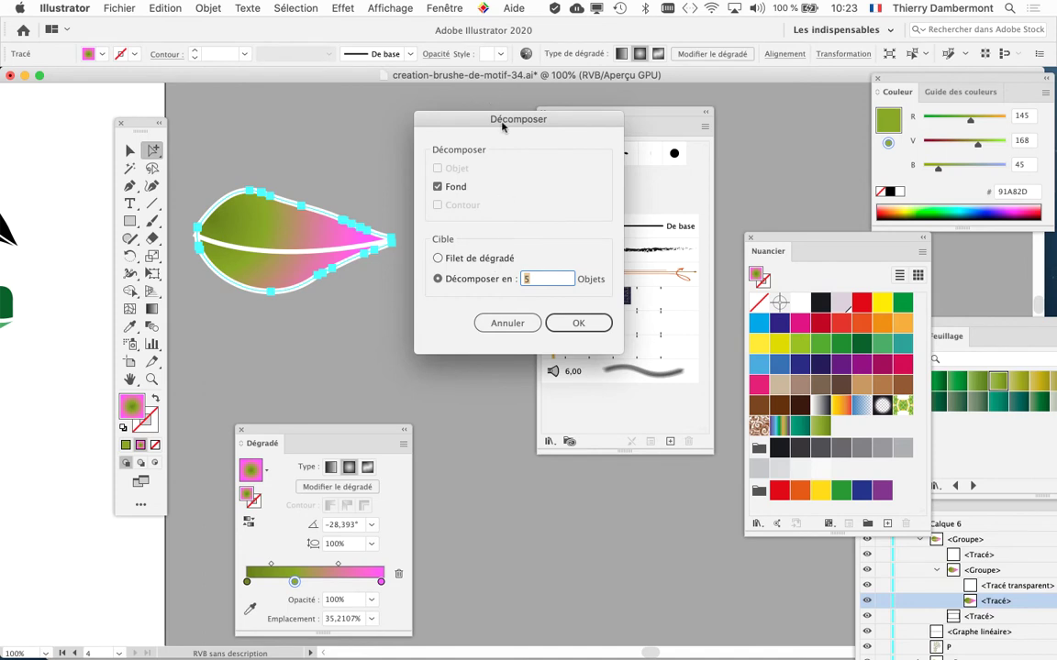
{"action": "left_click_drag", "start_coordinate": [503, 113], "coordinate": [527, 98]}
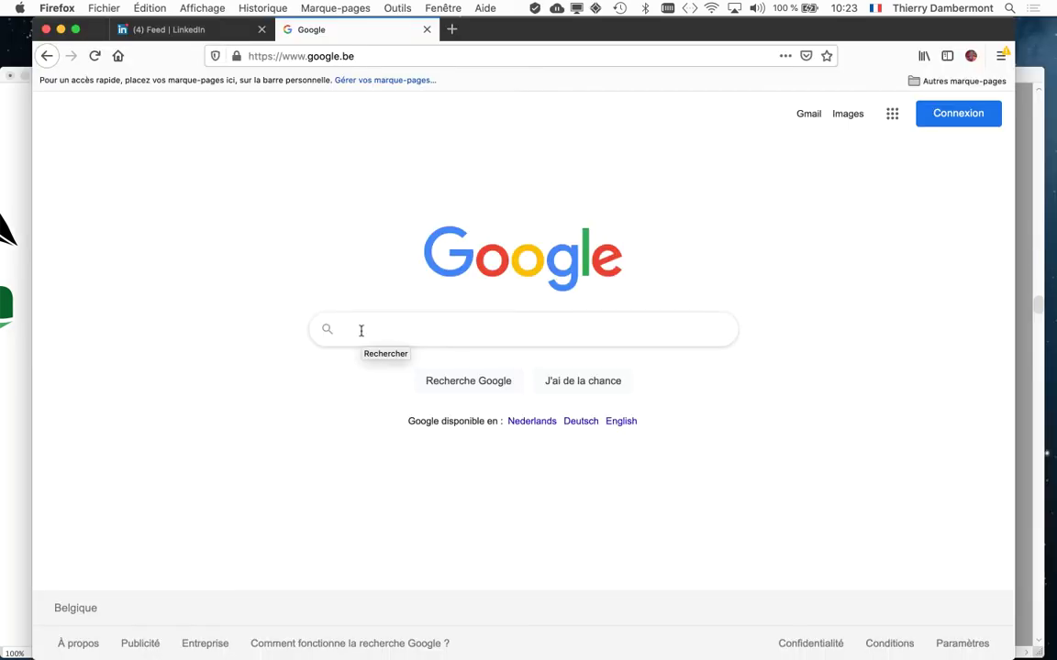
Switch to Firefox, search Google for "GRADIENT MESH" and widen the browser window to fill the screen
{"action": "type", "text": "GRADIENT "}
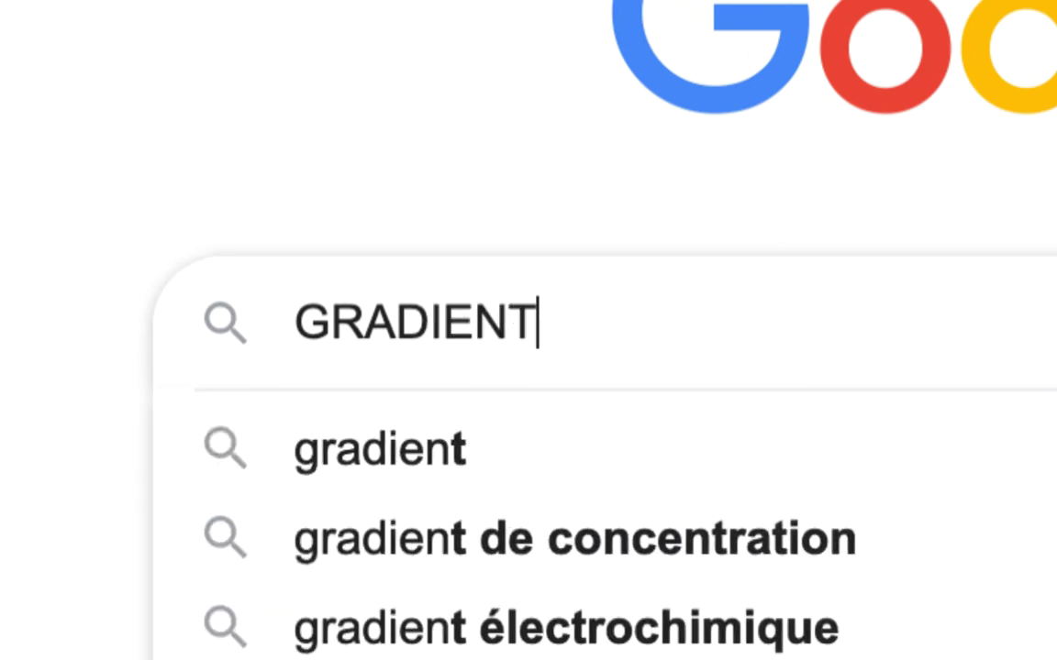
{"action": "type", "text": "MESH"}
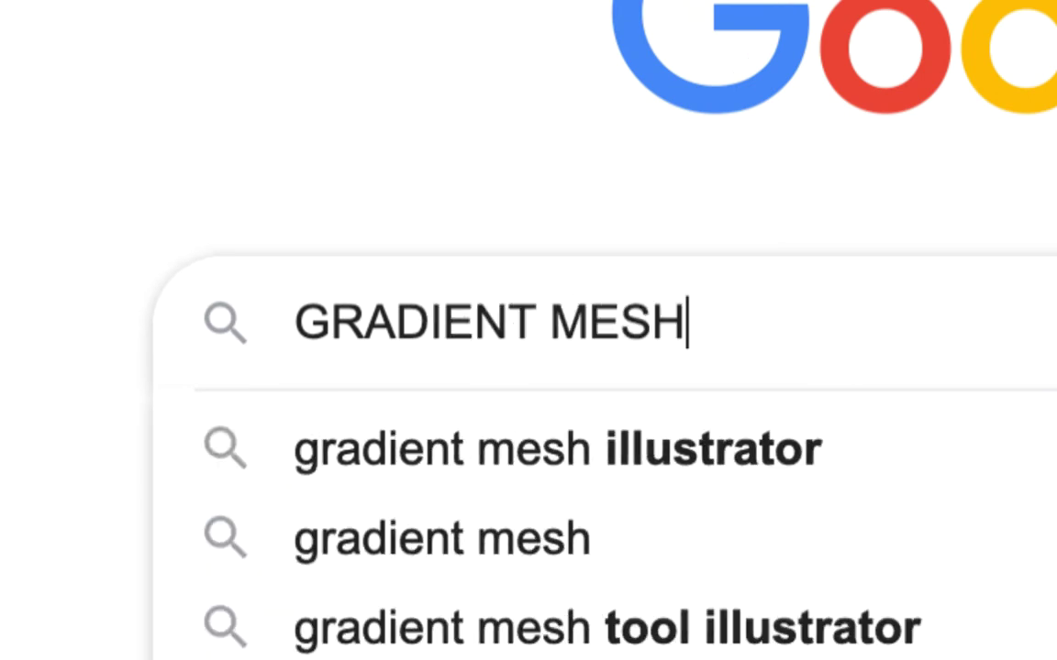
{"action": "key", "text": "Escape"}
{"action": "key", "text": "Return"}
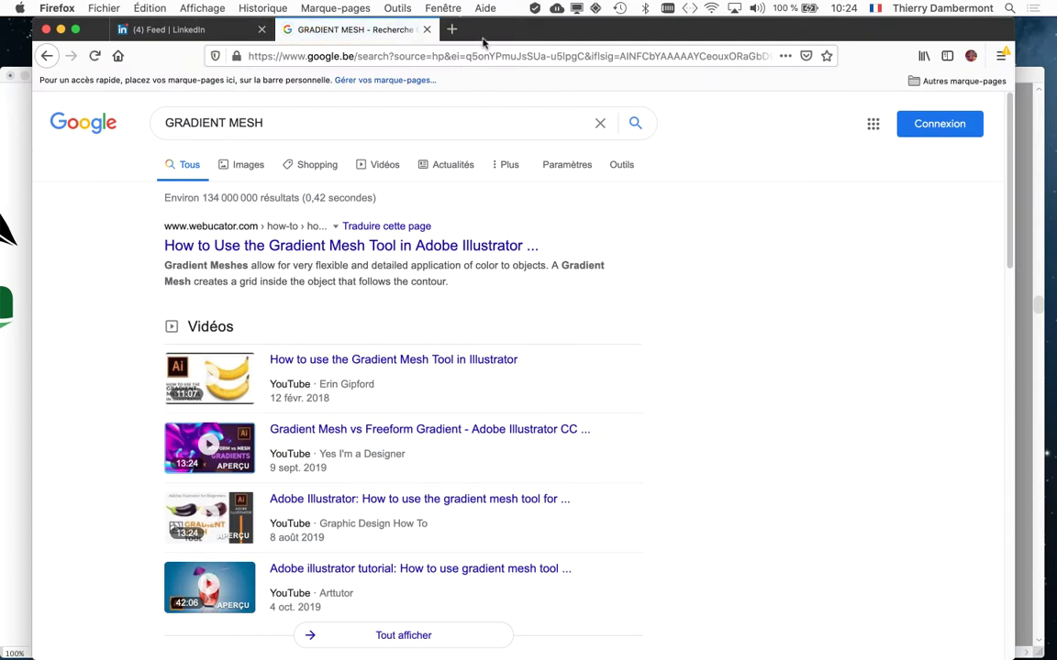
{"action": "left_click_drag", "start_coordinate": [484, 41], "coordinate": [451, 41]}
{"action": "left_click_drag", "start_coordinate": [979, 653], "coordinate": [1052, 654]}
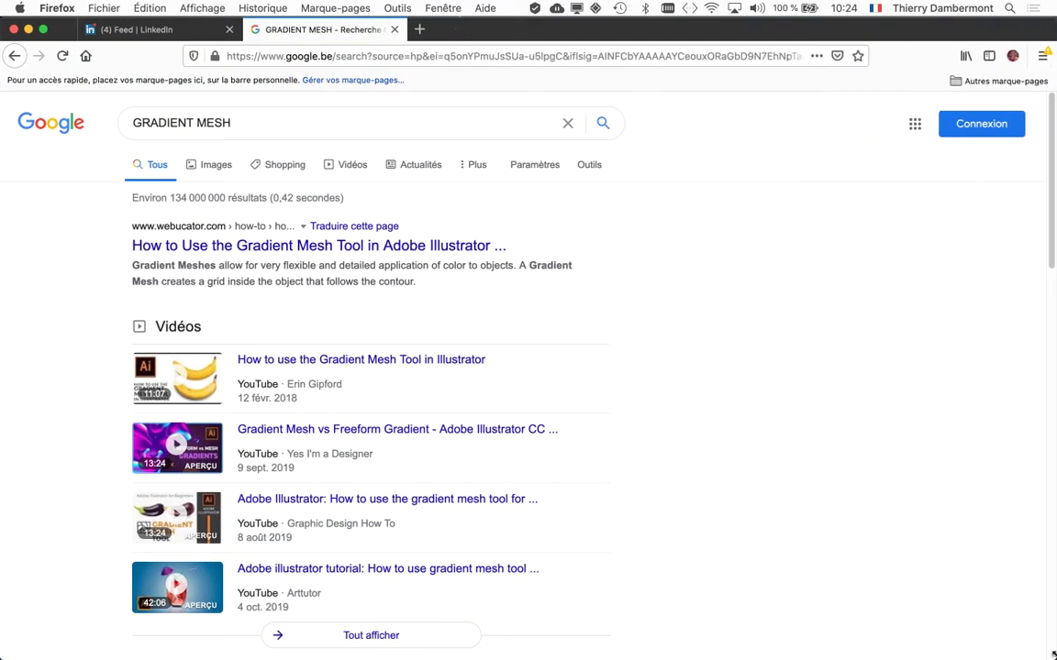
Show the image results and open the Breaking Bad gradient mesh portrait as a standalone image
{"action": "left_click", "coordinate": [216, 170]}
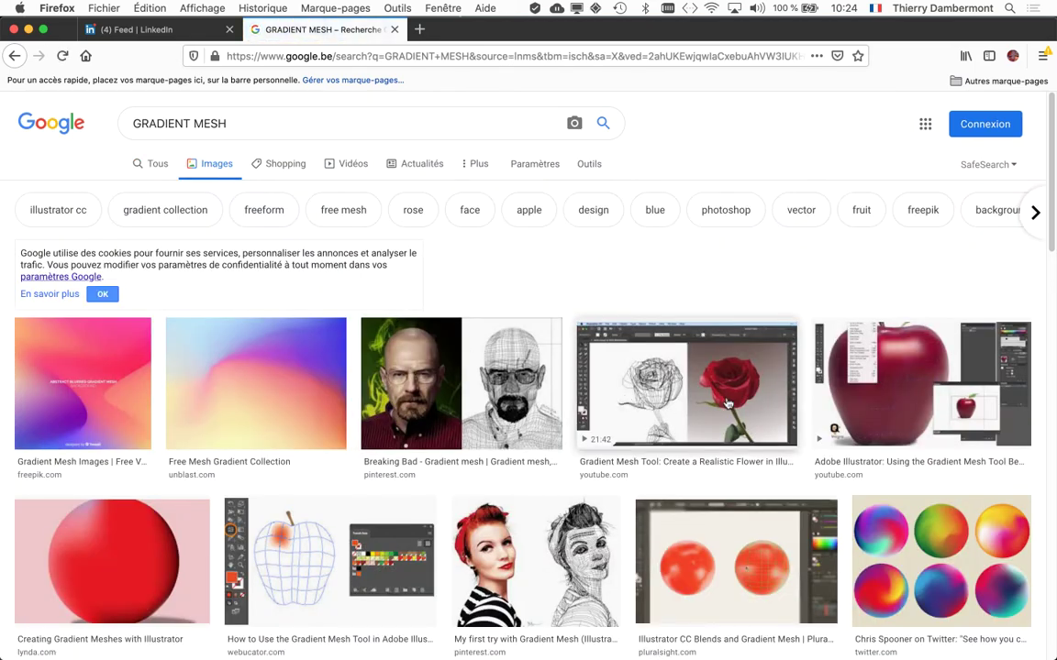
{"action": "left_click", "coordinate": [368, 358]}
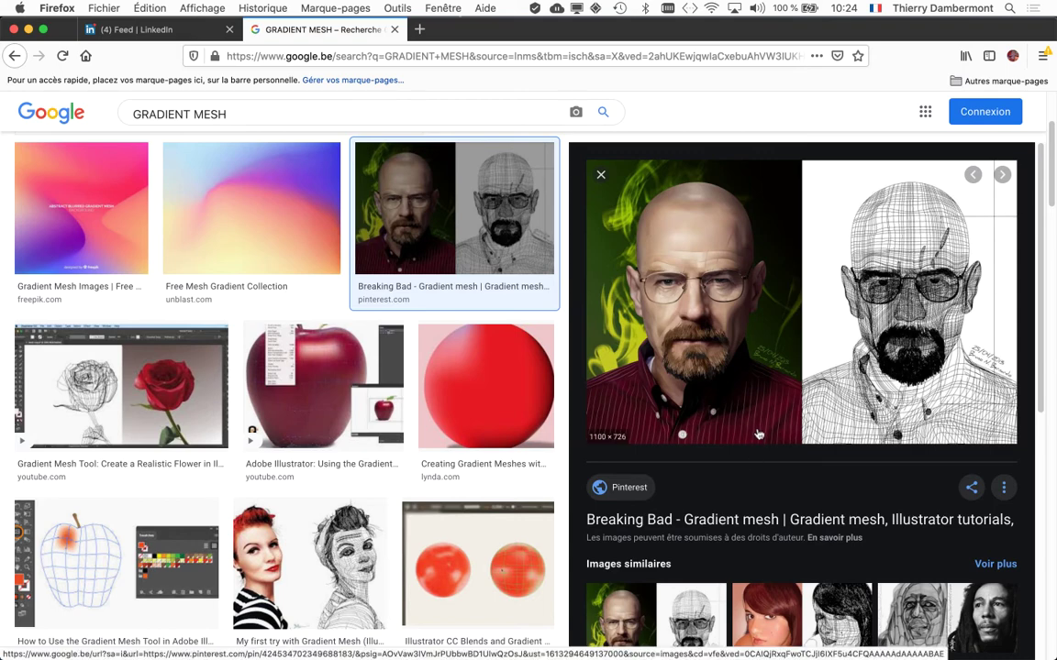
{"action": "right_click", "coordinate": [761, 333]}
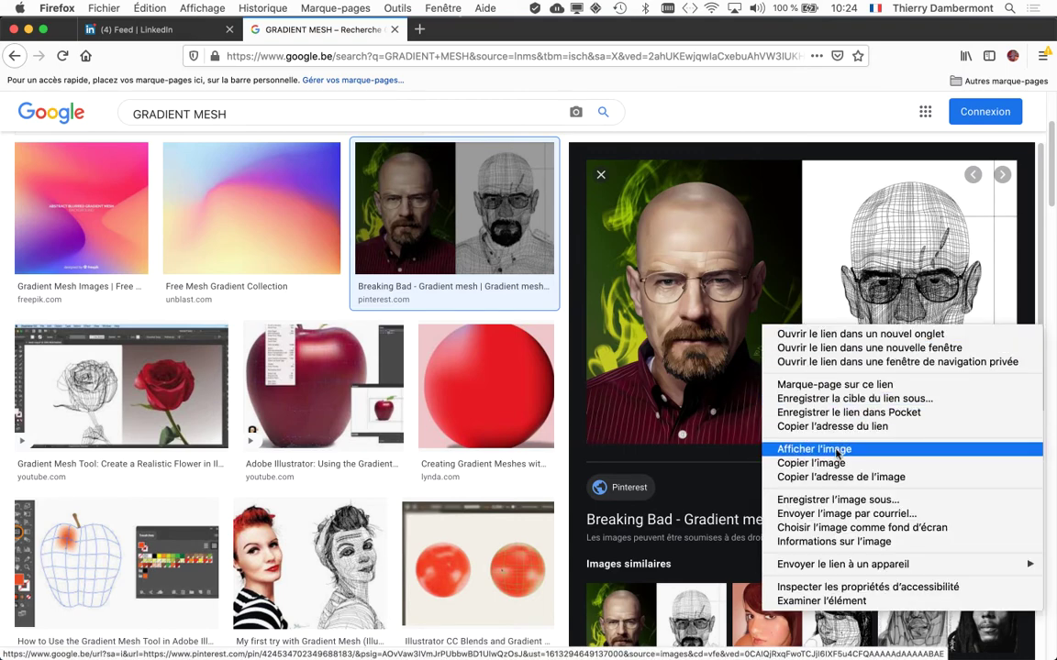
{"action": "left_click", "coordinate": [807, 447]}
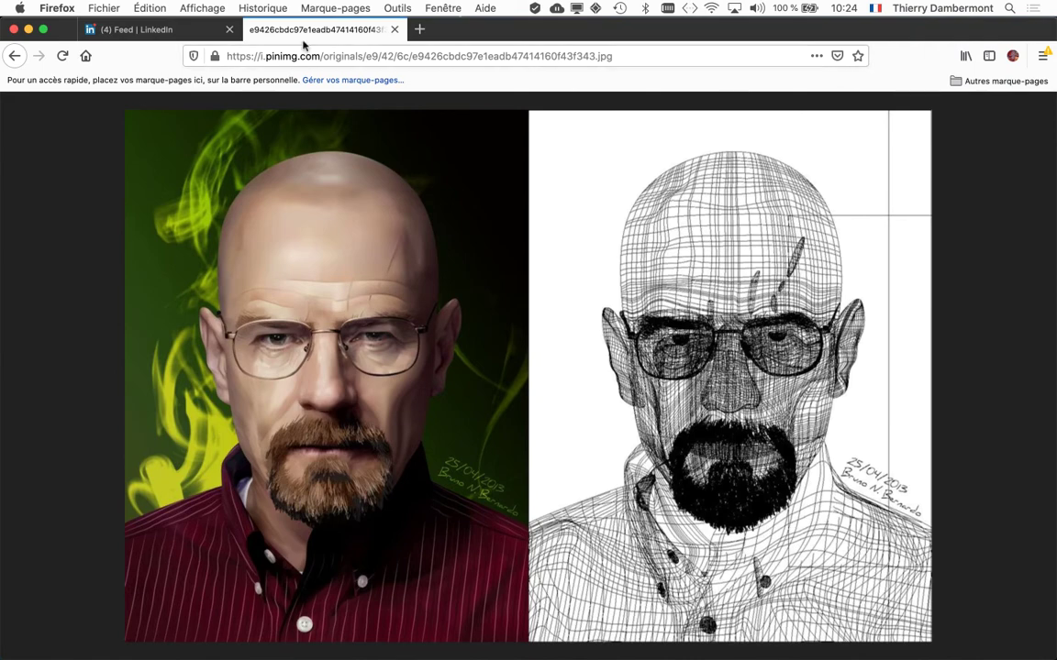
Return to the image results and browse further gradient mesh examples
{"action": "left_click", "coordinate": [15, 55]}
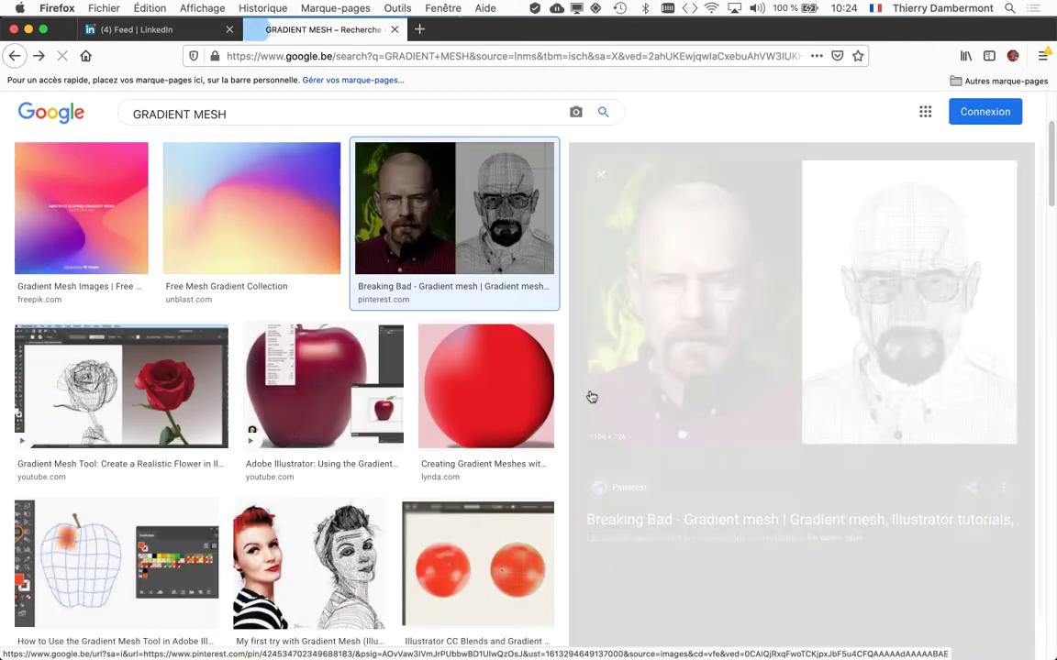
{"action": "scroll", "coordinate": [392, 435], "scroll_direction": "down", "scroll_amount": 2}
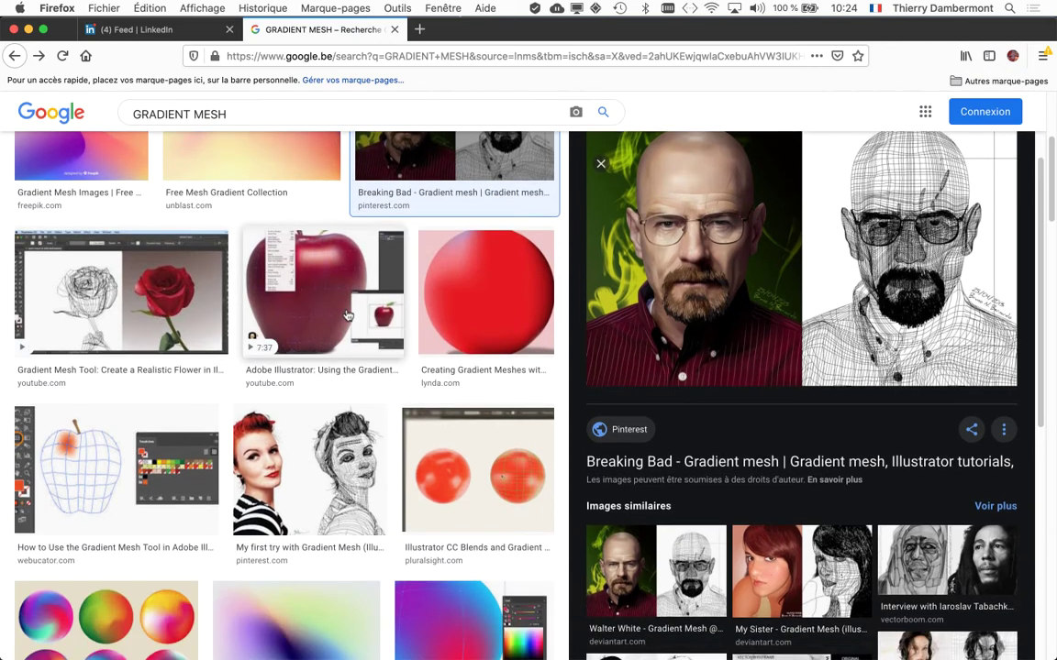
{"action": "scroll", "coordinate": [345, 304], "scroll_direction": "down", "scroll_amount": 1}
{"action": "scroll", "coordinate": [344, 302], "scroll_direction": "down", "scroll_amount": 2}
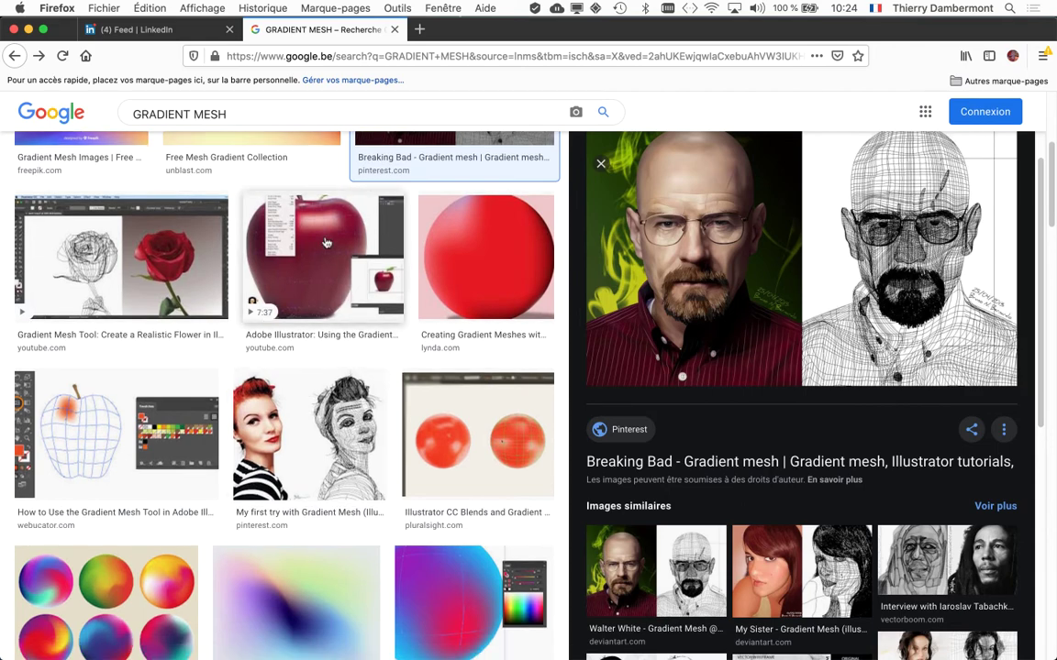
Show the red apple gradient mesh tutorial preview from the results and open its picture as a standalone image
{"action": "scroll", "coordinate": [326, 240], "scroll_direction": "down", "scroll_amount": 3}
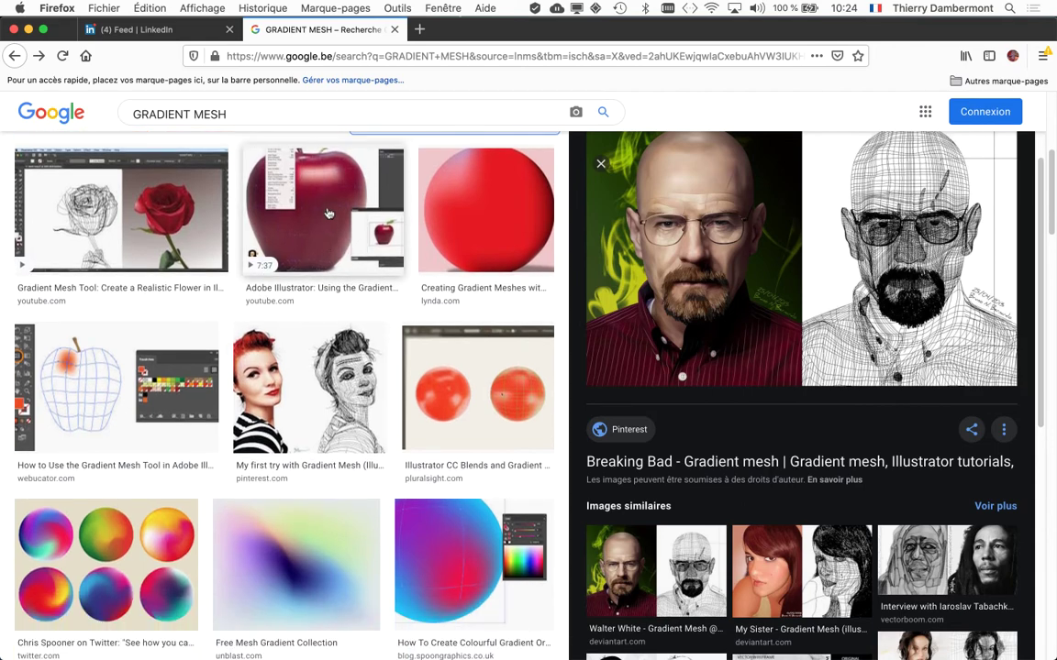
{"action": "left_click", "coordinate": [328, 214]}
{"action": "right_click", "coordinate": [708, 217]}
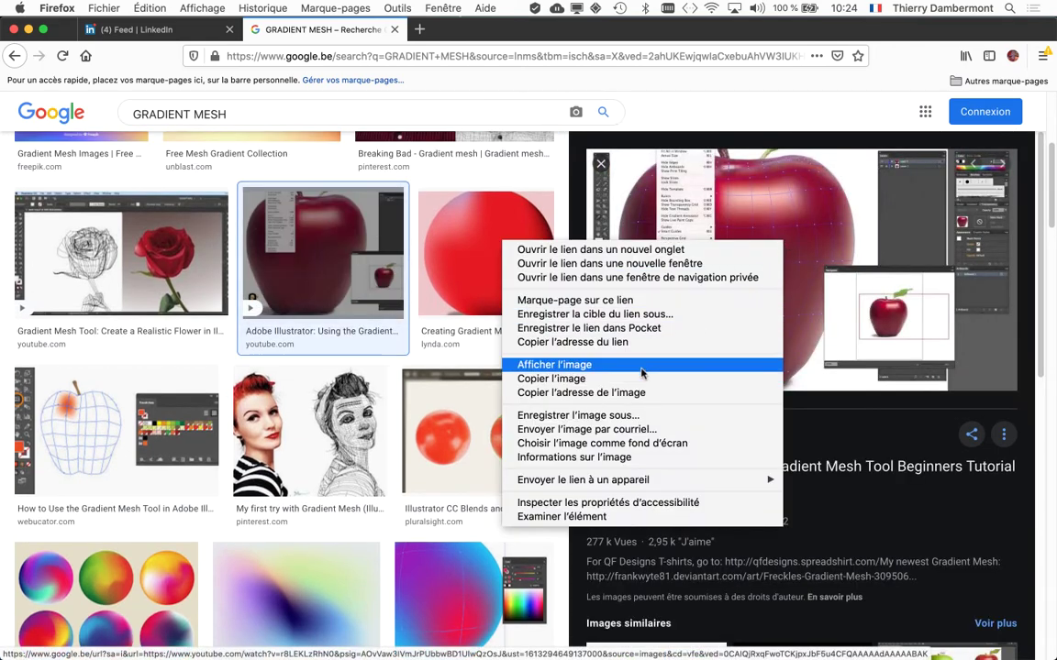
{"action": "left_click", "coordinate": [578, 341]}
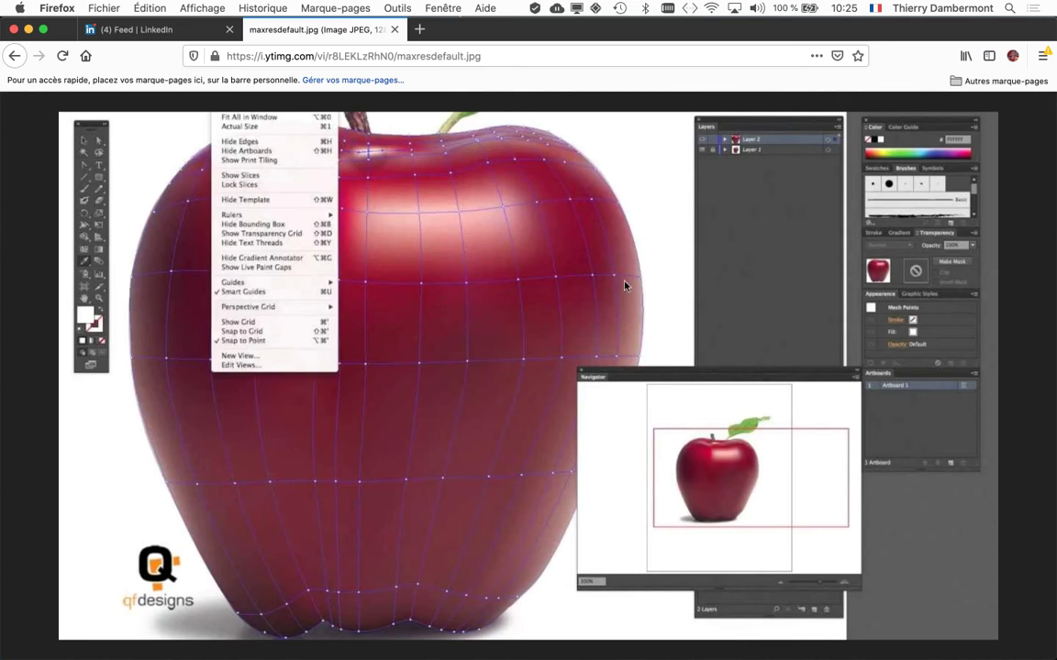
Return to the image results and open the "My first try with Gradient Mesh" portrait as a standalone image
{"action": "left_click", "coordinate": [16, 56]}
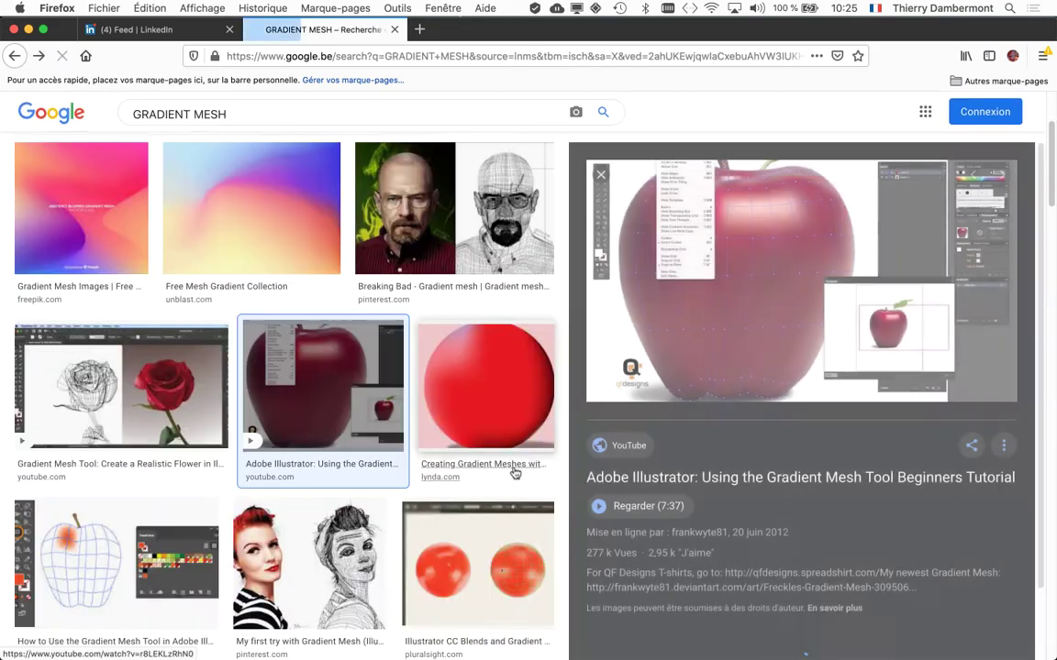
{"action": "scroll", "coordinate": [298, 348], "scroll_direction": "down", "scroll_amount": 5}
{"action": "left_click", "coordinate": [298, 337]}
{"action": "right_click", "coordinate": [741, 258]}
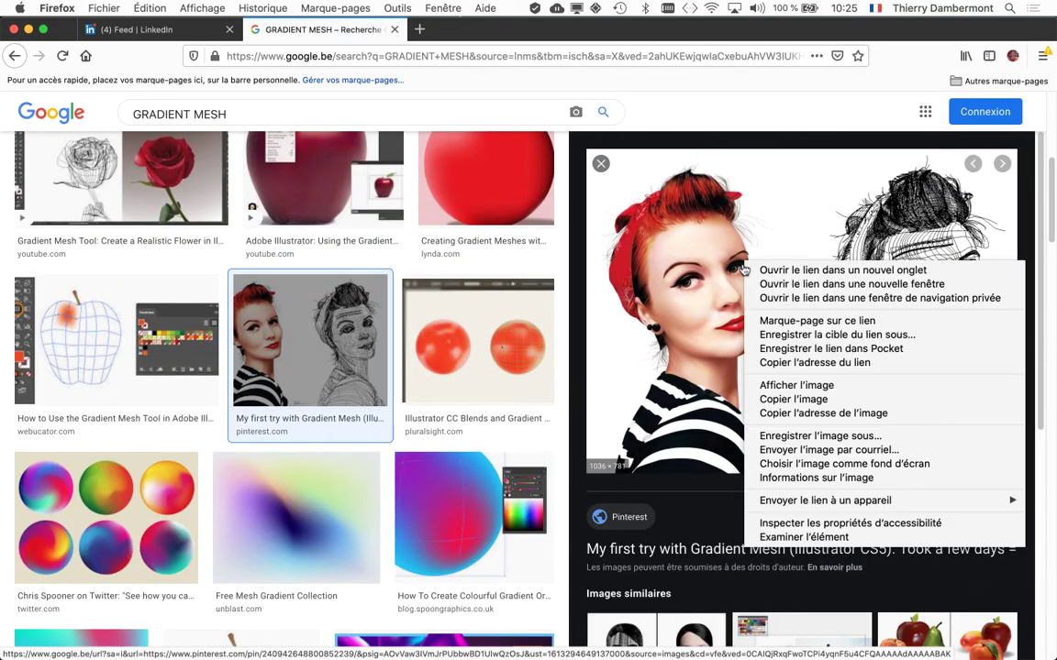
{"action": "left_click", "coordinate": [766, 385]}
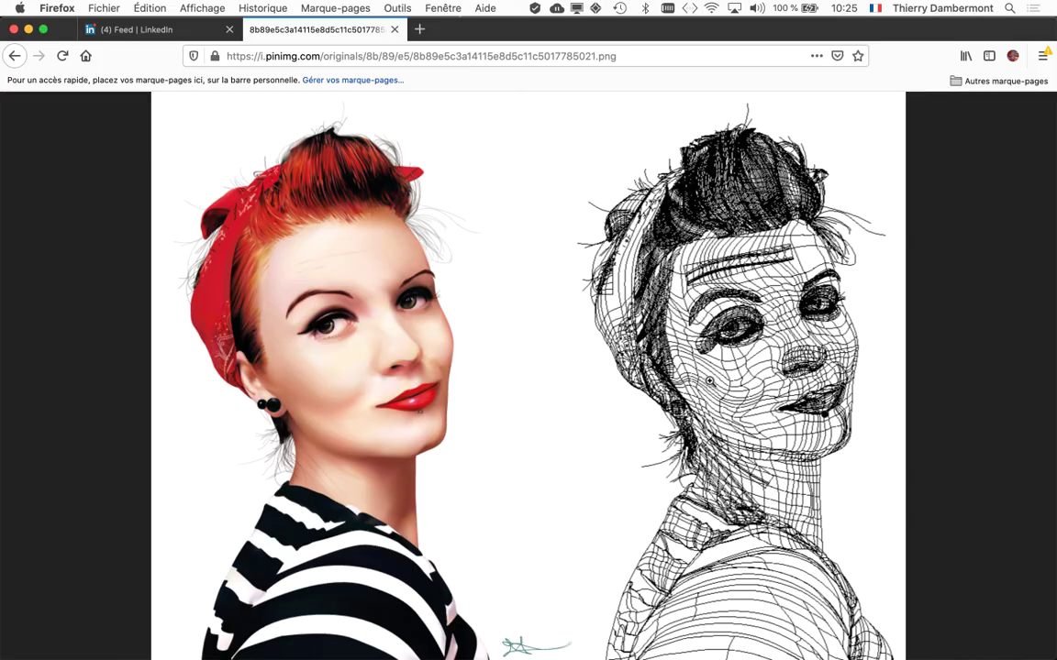
Go back to the image results and browse the portraits, fruit and object examples further down the page
{"action": "left_click", "coordinate": [14, 55]}
{"action": "scroll", "coordinate": [370, 343], "scroll_direction": "down", "scroll_amount": 5}
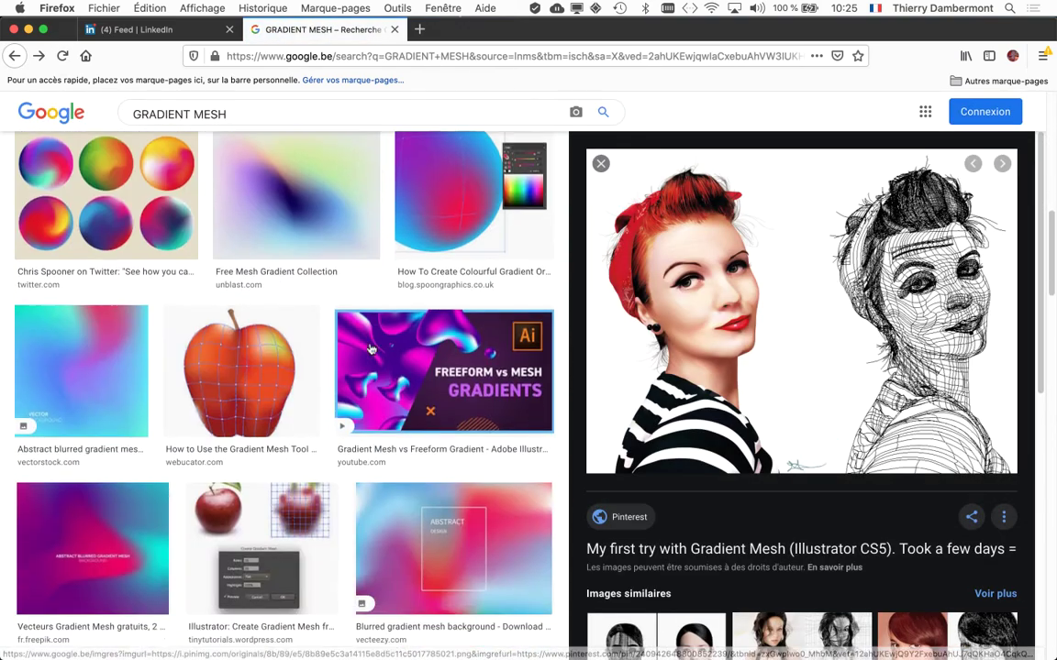
{"action": "scroll", "coordinate": [370, 349], "scroll_direction": "down", "scroll_amount": 3}
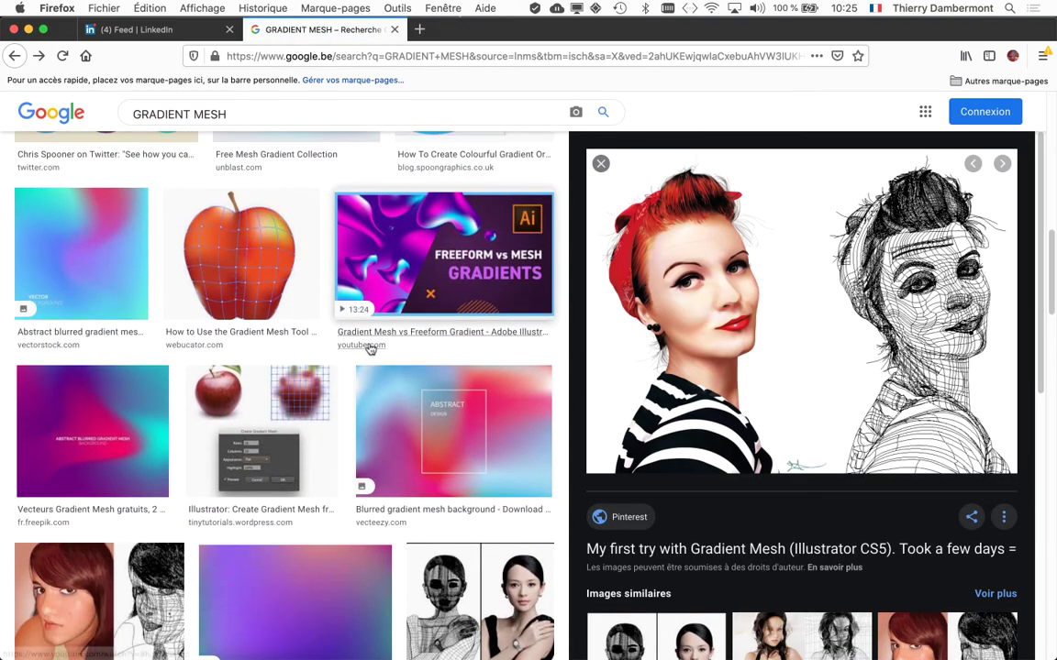
{"action": "scroll", "coordinate": [370, 349], "scroll_direction": "down", "scroll_amount": 3}
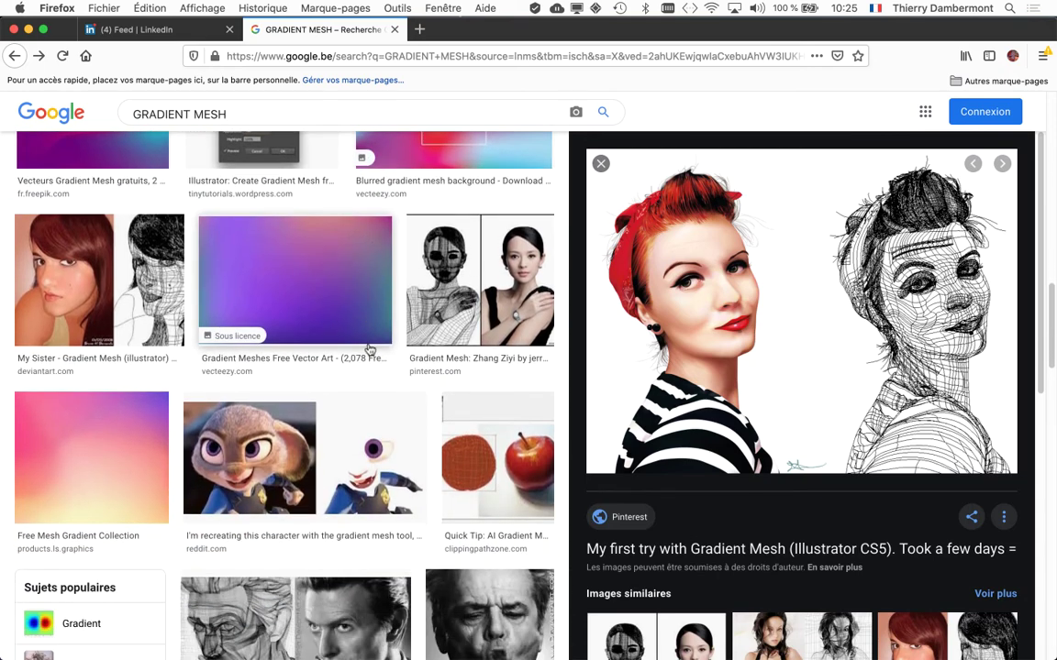
{"action": "scroll", "coordinate": [370, 344], "scroll_direction": "down", "scroll_amount": 3}
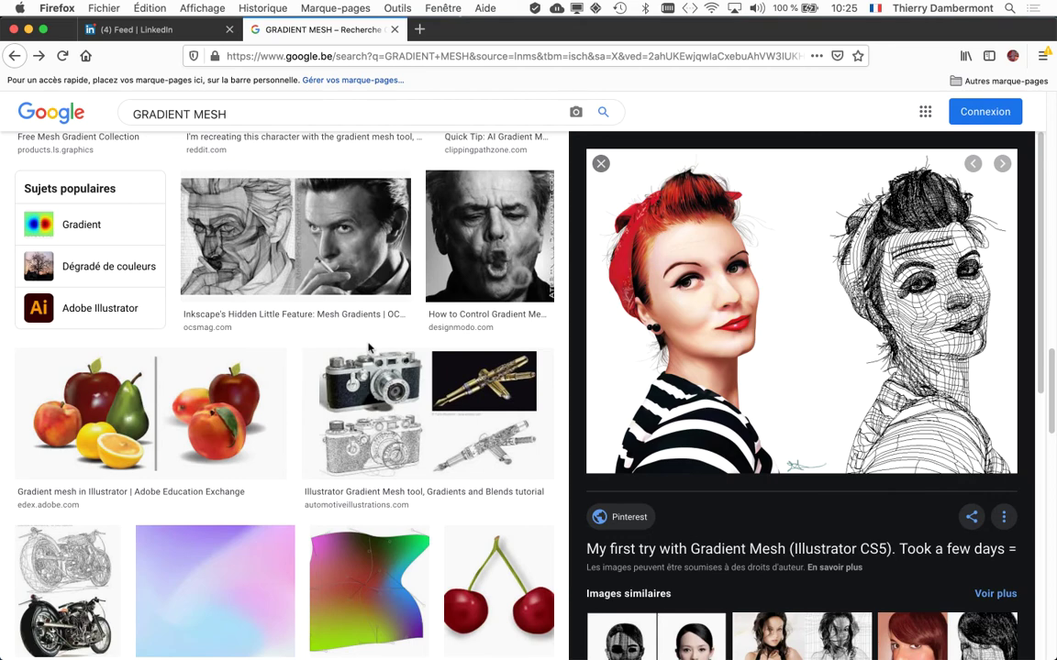
{"action": "scroll", "coordinate": [370, 346], "scroll_direction": "down", "scroll_amount": 4}
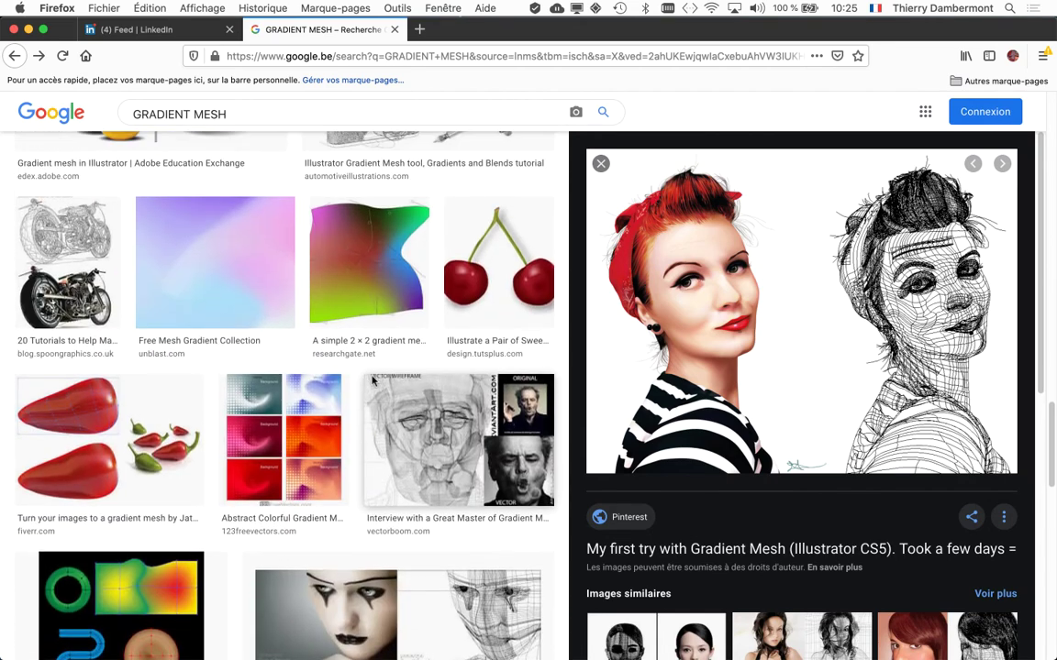
Open the camera and fountain pen gradient mesh example as a standalone image
{"action": "scroll", "coordinate": [373, 382], "scroll_direction": "up", "scroll_amount": 3}
{"action": "left_click", "coordinate": [422, 192]}
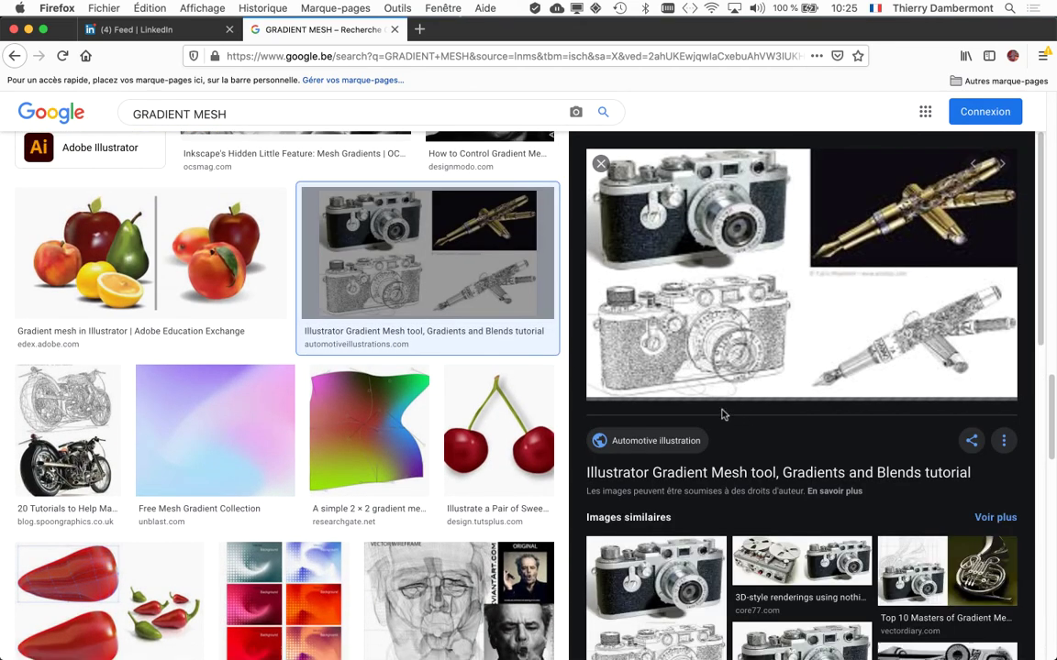
{"action": "right_click", "coordinate": [671, 231]}
{"action": "left_click", "coordinate": [706, 355]}
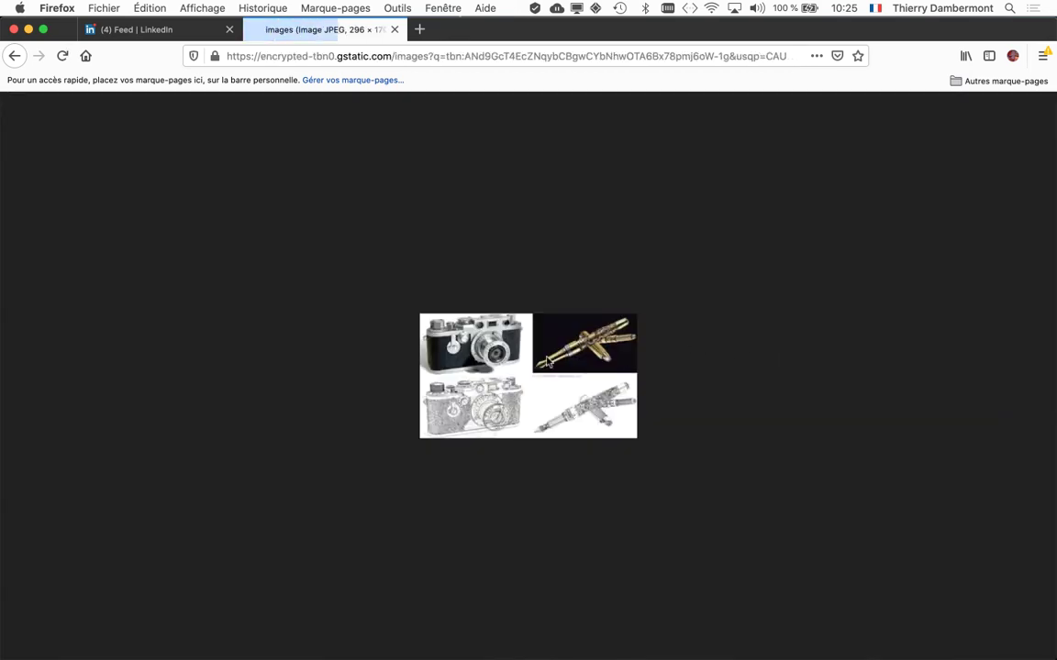
Enlarge the camera and fountain pen image to 300% and minimise Firefox to return to Illustrator
{"action": "key", "text": "super+plus"}
{"action": "key", "text": "super+plus"}
{"action": "key", "text": "super+plus"}
{"action": "key", "text": "super+plus"}
{"action": "key", "text": "super+plus"}
{"action": "key", "text": "super+plus"}
{"action": "key", "text": "super+plus"}
{"action": "key", "text": "super+plus"}
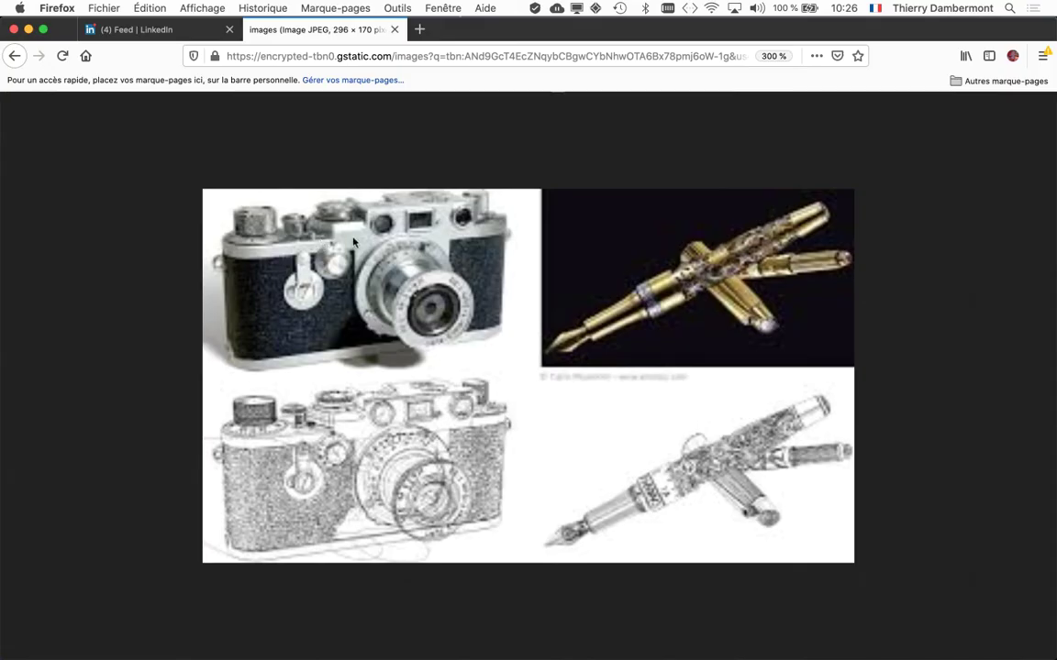
{"action": "left_click", "coordinate": [28, 30]}
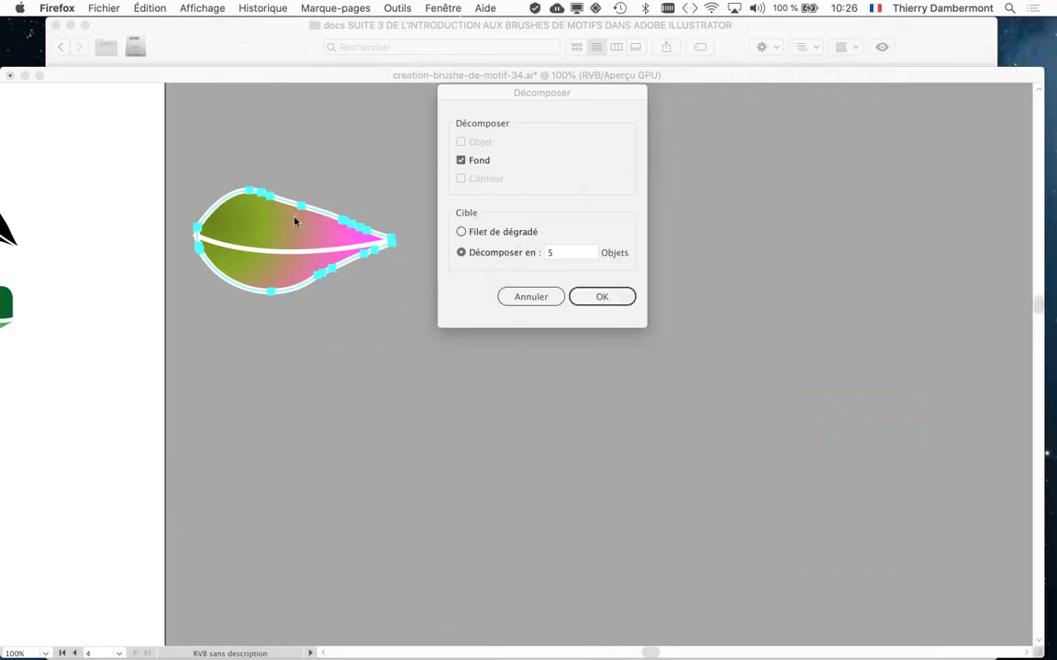
Try expanding the leaf's gradient fill into 20 objects and undo the expansion
{"action": "left_click", "coordinate": [487, 257]}
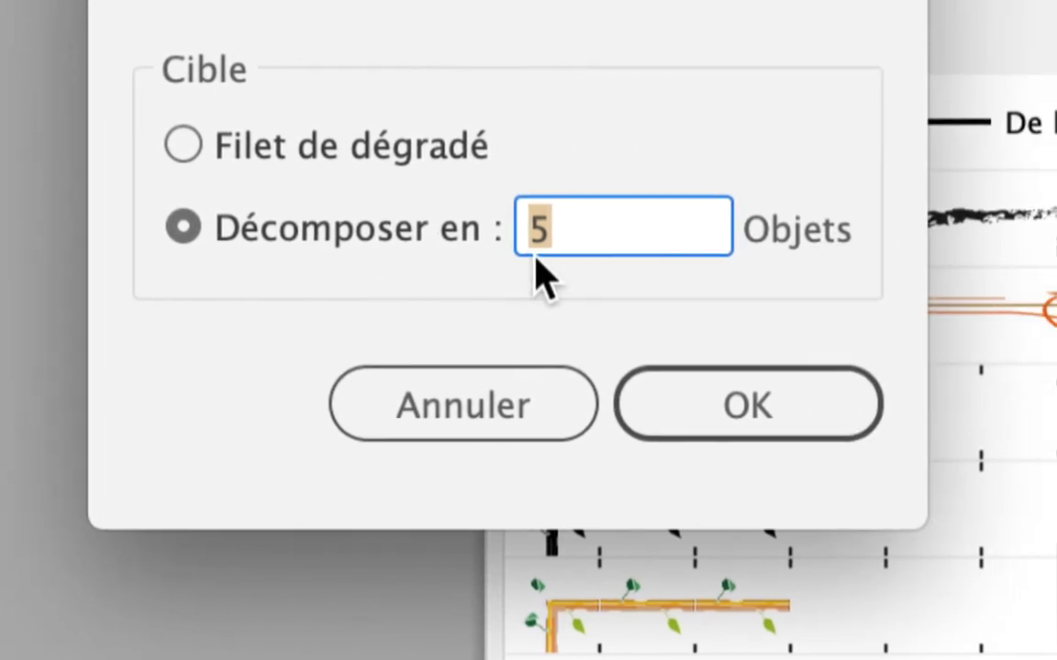
{"action": "type", "text": "20"}
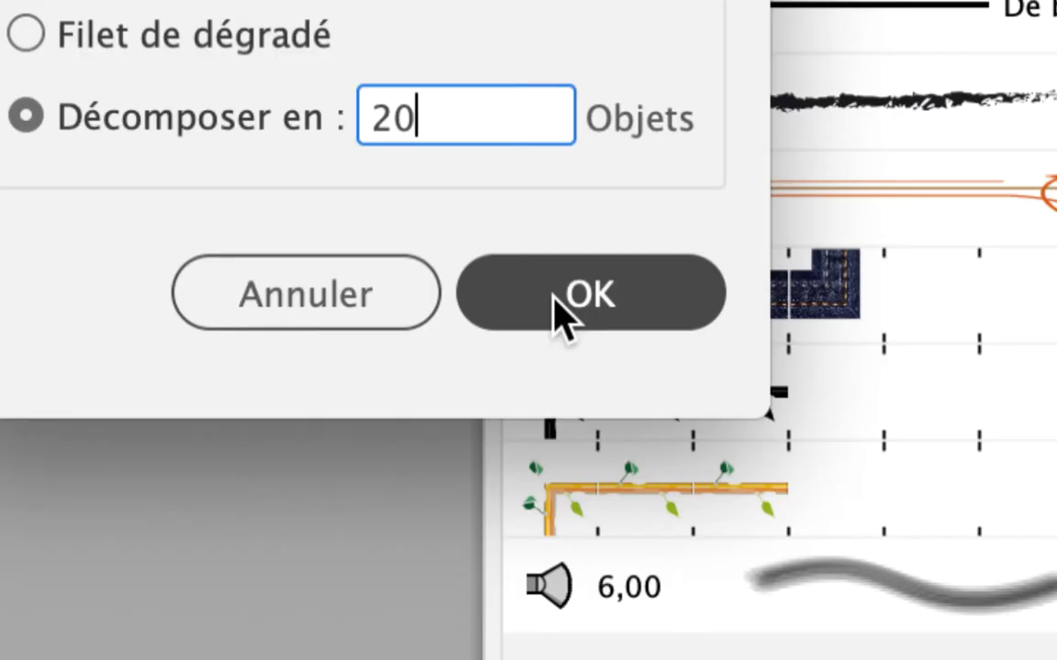
{"action": "left_click", "coordinate": [556, 296]}
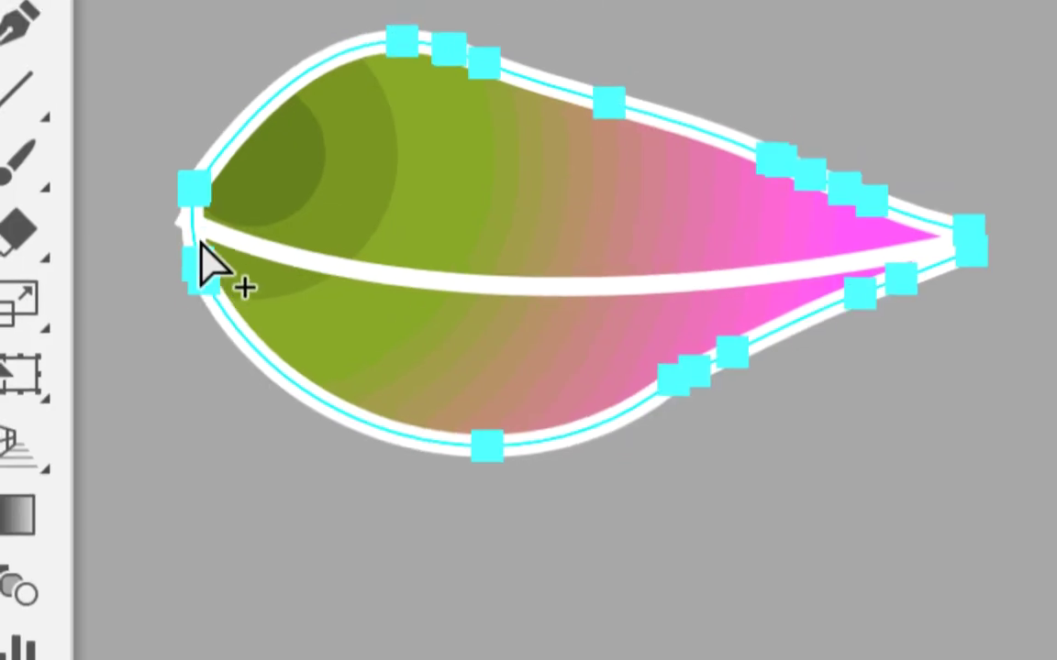
{"action": "left_click", "coordinate": [473, 321]}
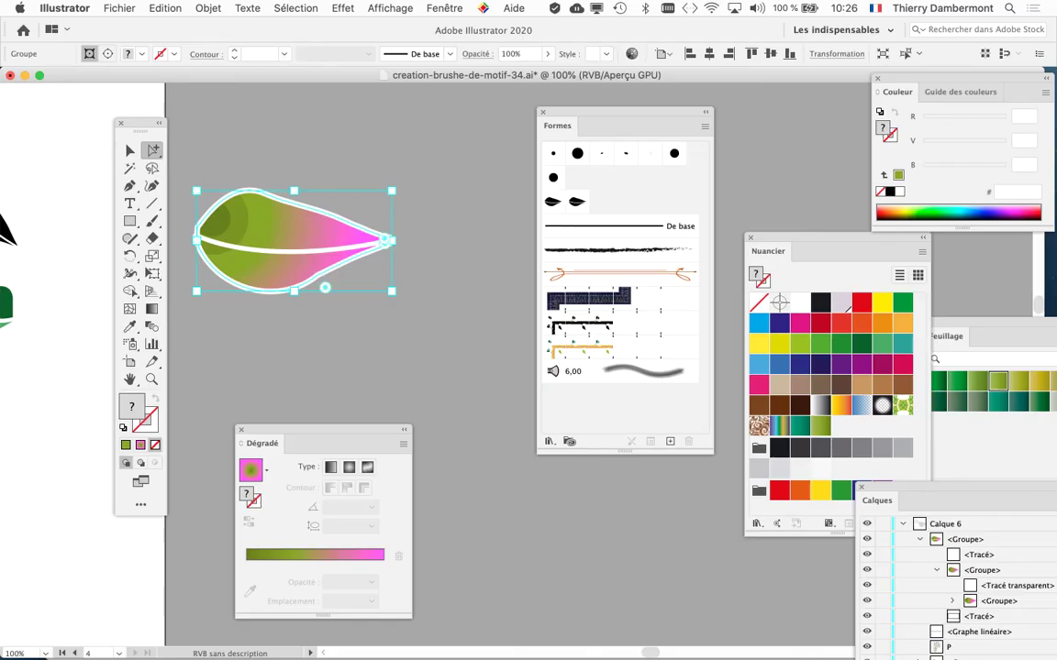
{"action": "left_click", "coordinate": [340, 220]}
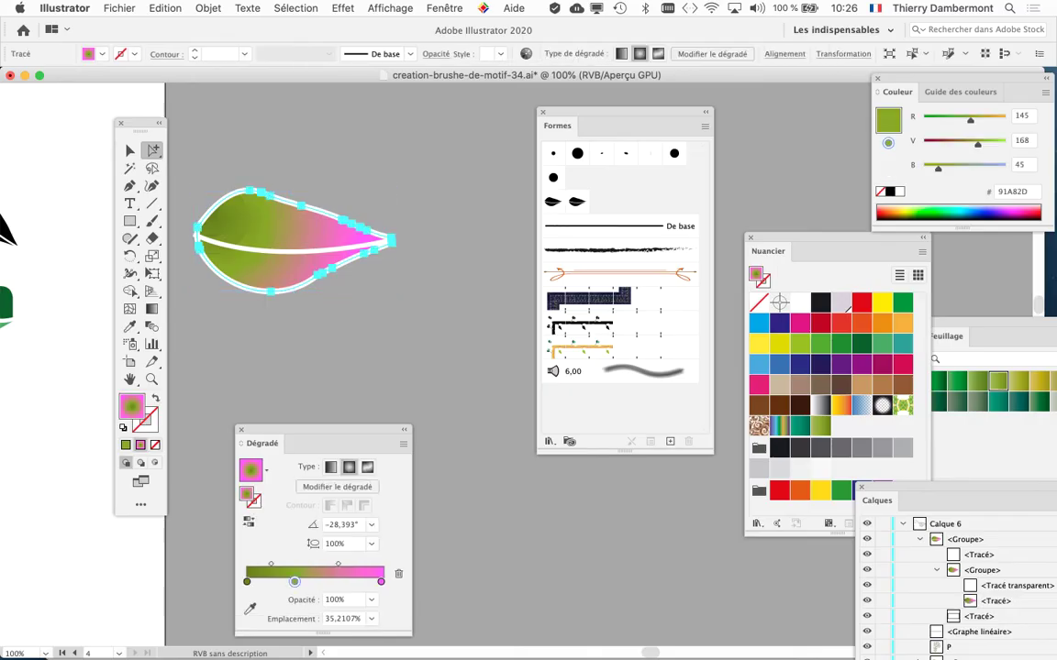
Expand (Décomposer) the leaf's gradient fill into 40 objects
{"action": "left_click", "coordinate": [200, 7]}
{"action": "mouse_move", "coordinate": [165, 9]}
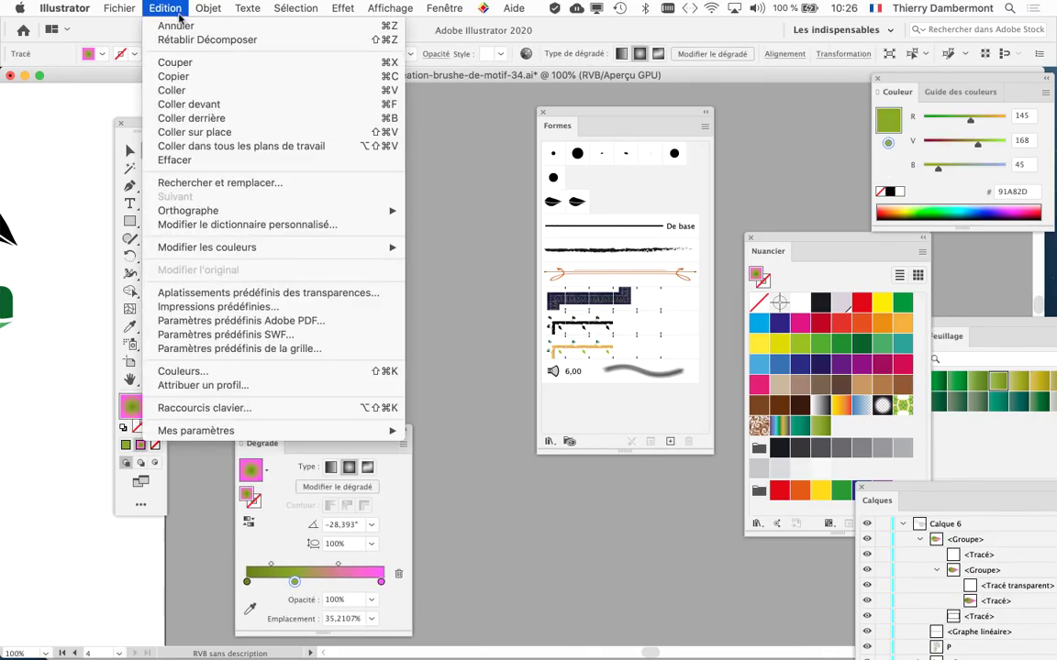
{"action": "mouse_move", "coordinate": [200, 7]}
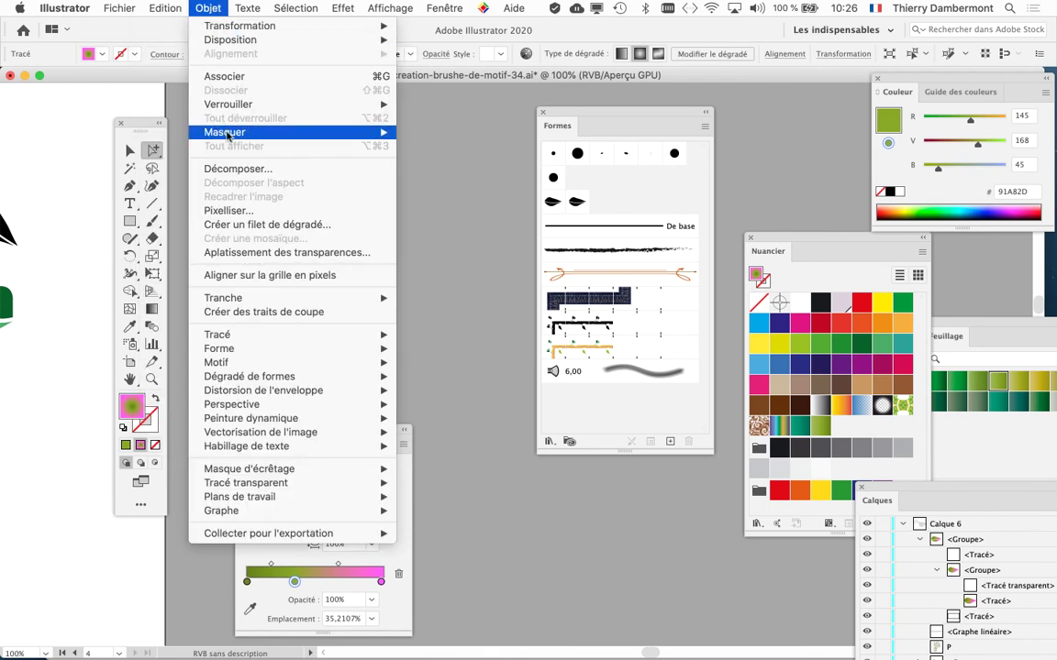
{"action": "left_click", "coordinate": [206, 168]}
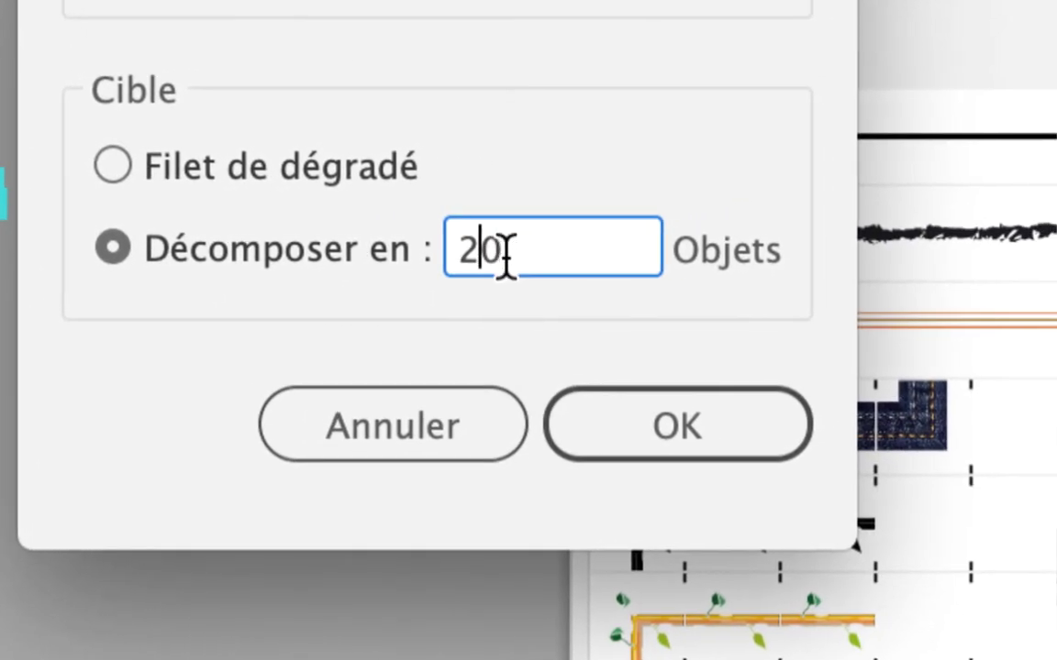
{"action": "type", "text": "40"}
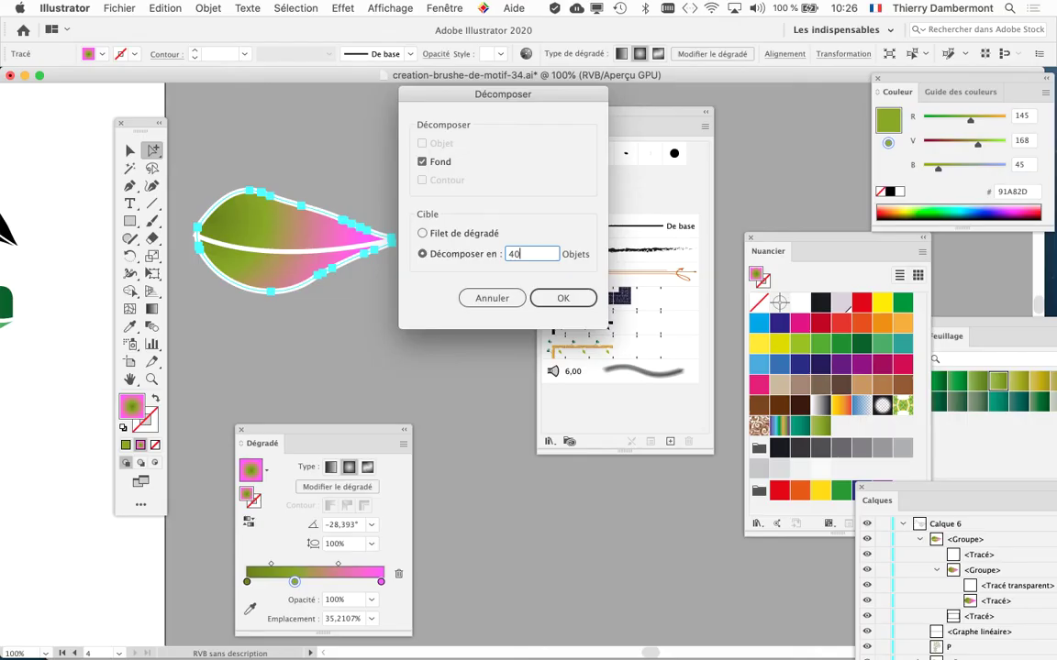
{"action": "key", "text": "Return"}
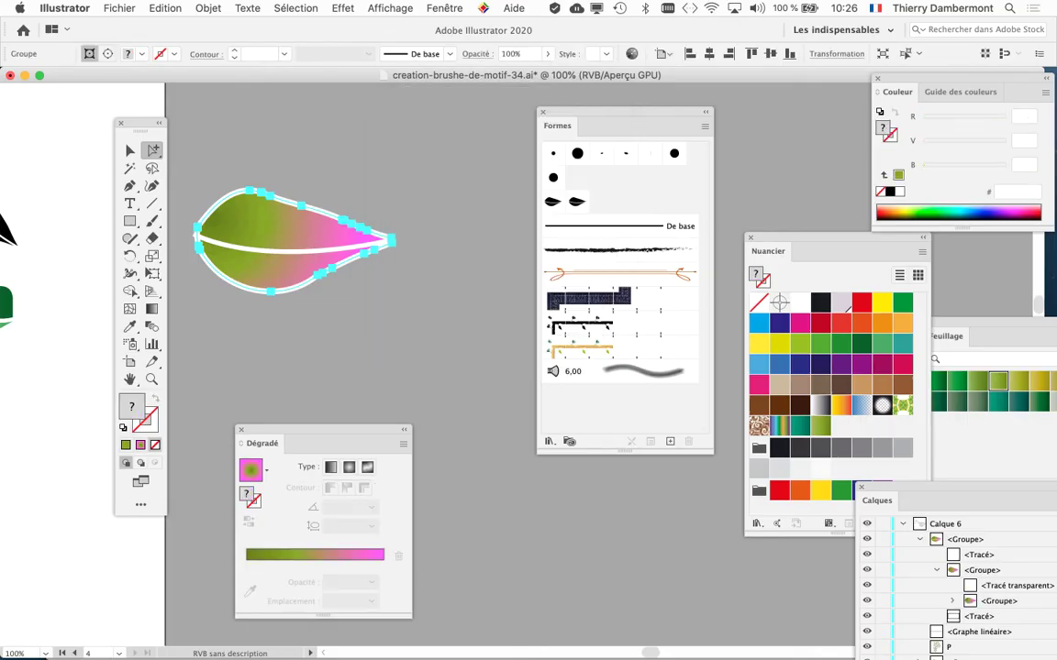
Select the innermost dark green circle of the expanded gradient at the leaf's rounded end and examine it up close
{"action": "left_click", "coordinate": [229, 249], "text": "alt"}
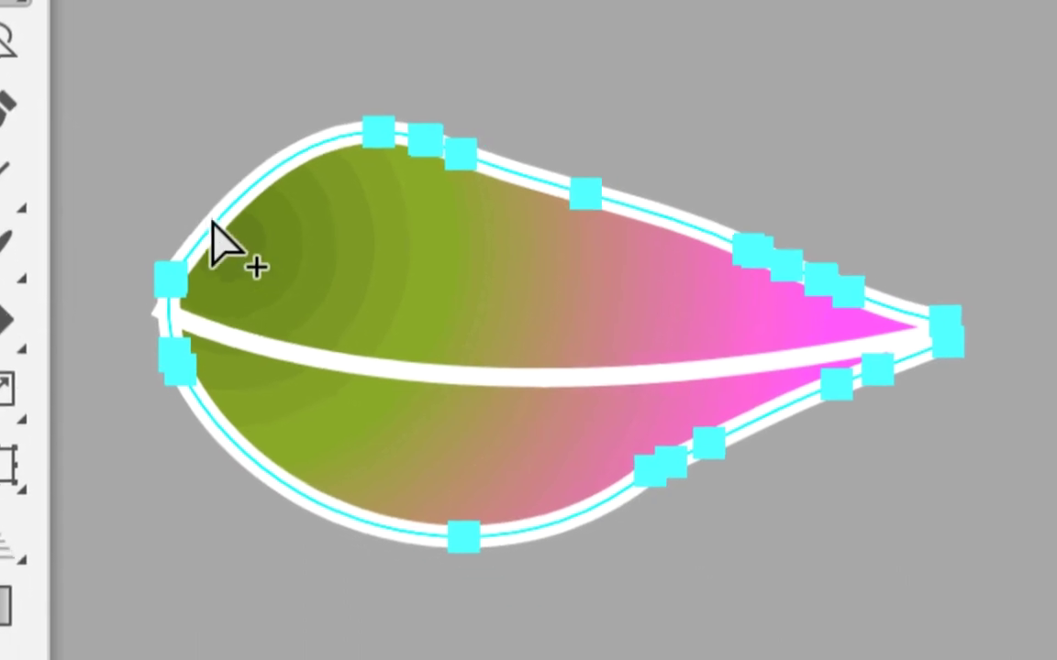
{"action": "left_click", "coordinate": [243, 261]}
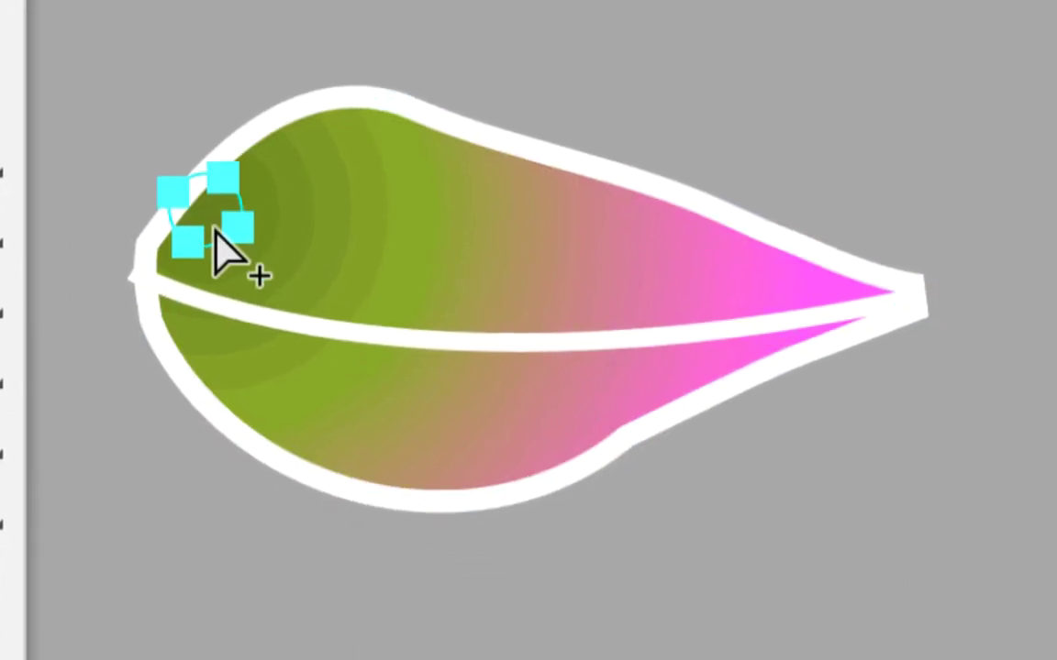
{"action": "scroll", "coordinate": [229, 249], "scroll_direction": "up", "scroll_amount": 4}
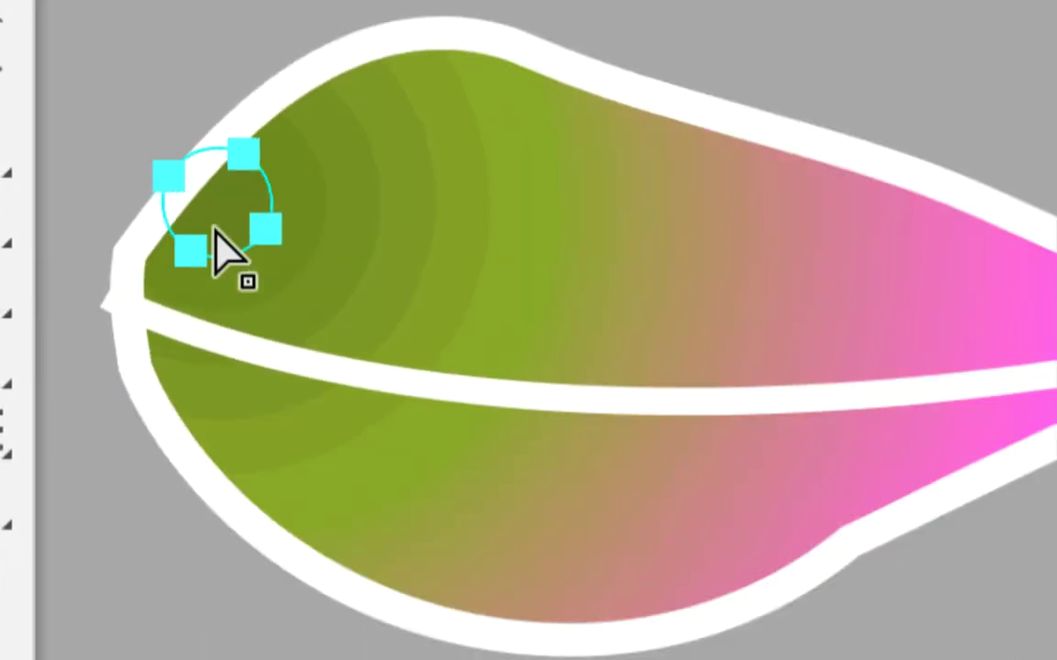
{"action": "key", "text": "v"}
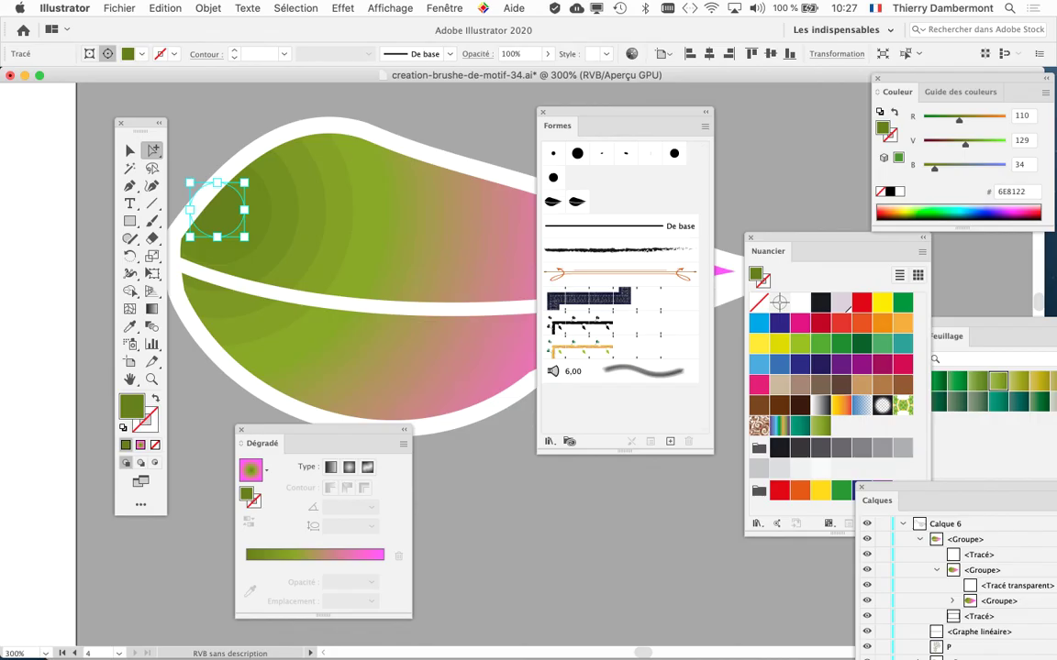
{"action": "scroll", "coordinate": [210, 228], "scroll_direction": "down", "scroll_amount": 2}
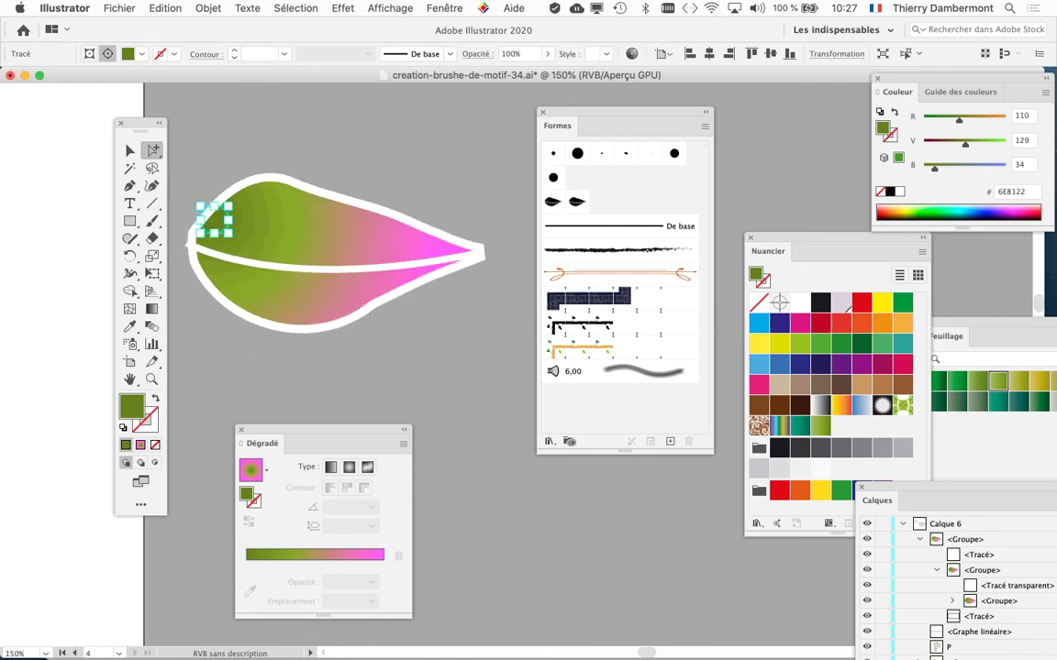
Examine the expanded leaf's paths in outline view and restore the preview (Aperçu) display
{"action": "key", "text": "super+y"}
{"action": "scroll", "coordinate": [210, 220], "scroll_direction": "up", "scroll_amount": 3}
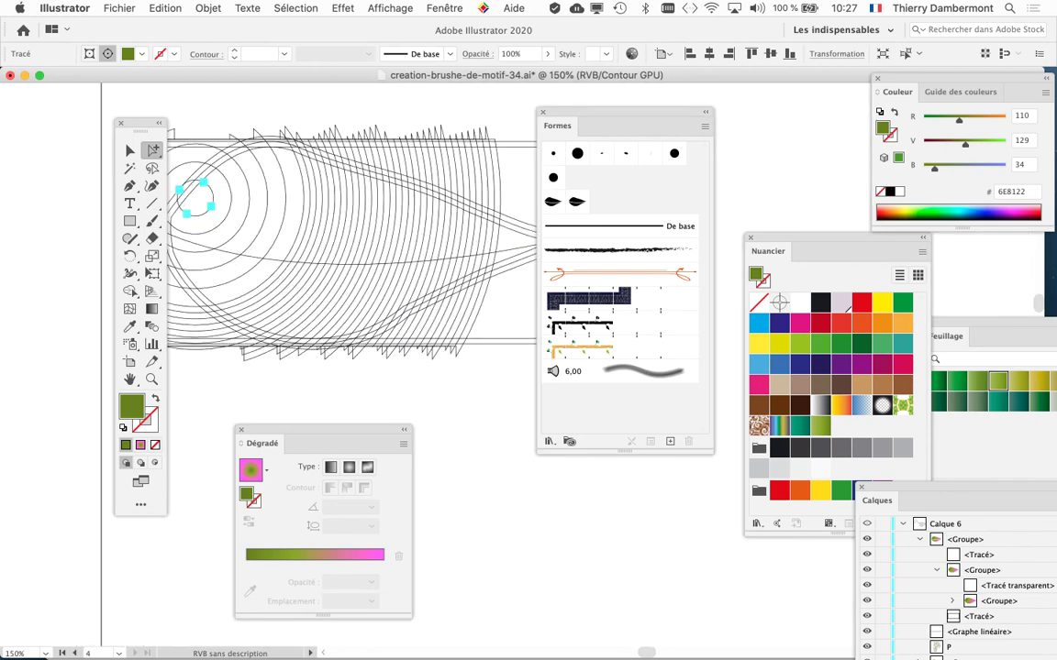
{"action": "scroll", "coordinate": [210, 220], "scroll_direction": "down", "scroll_amount": 3}
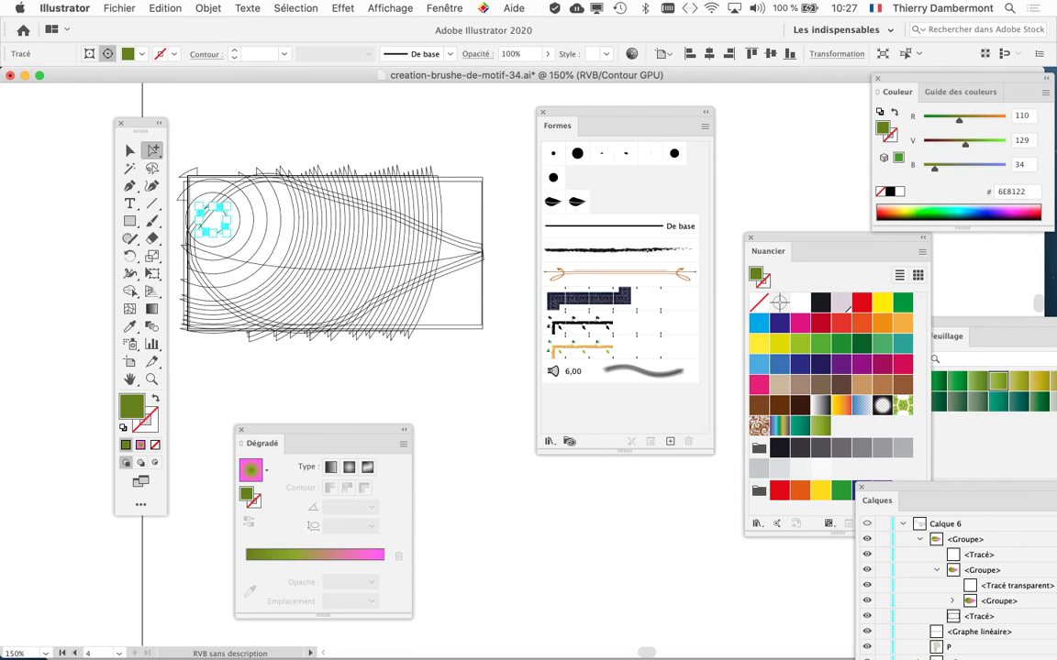
{"action": "left_click", "coordinate": [390, 7]}
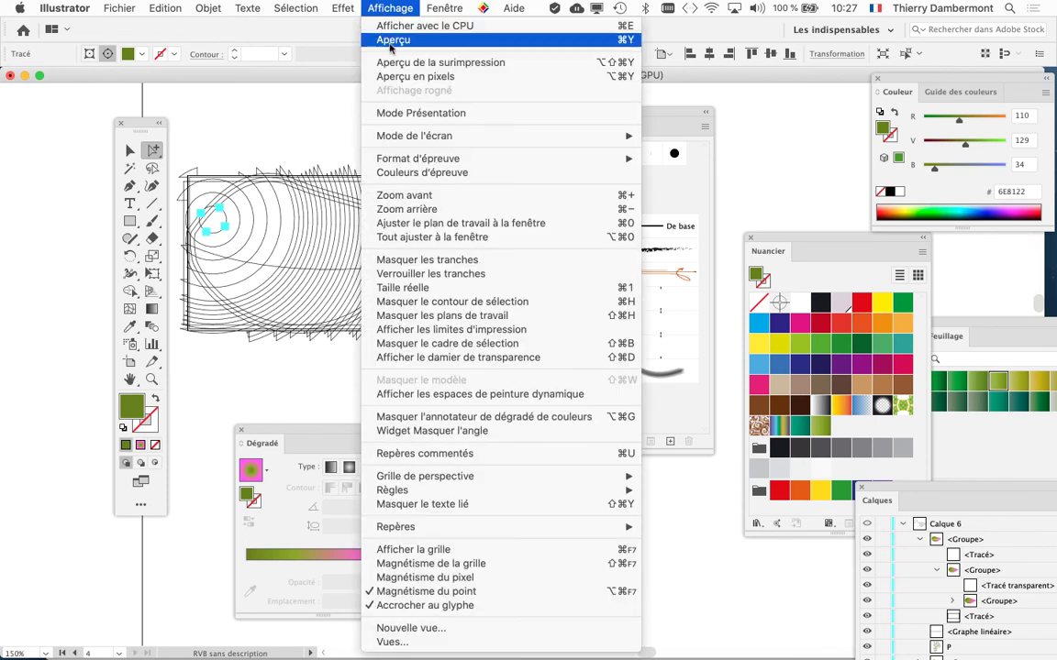
{"action": "left_click", "coordinate": [392, 40]}
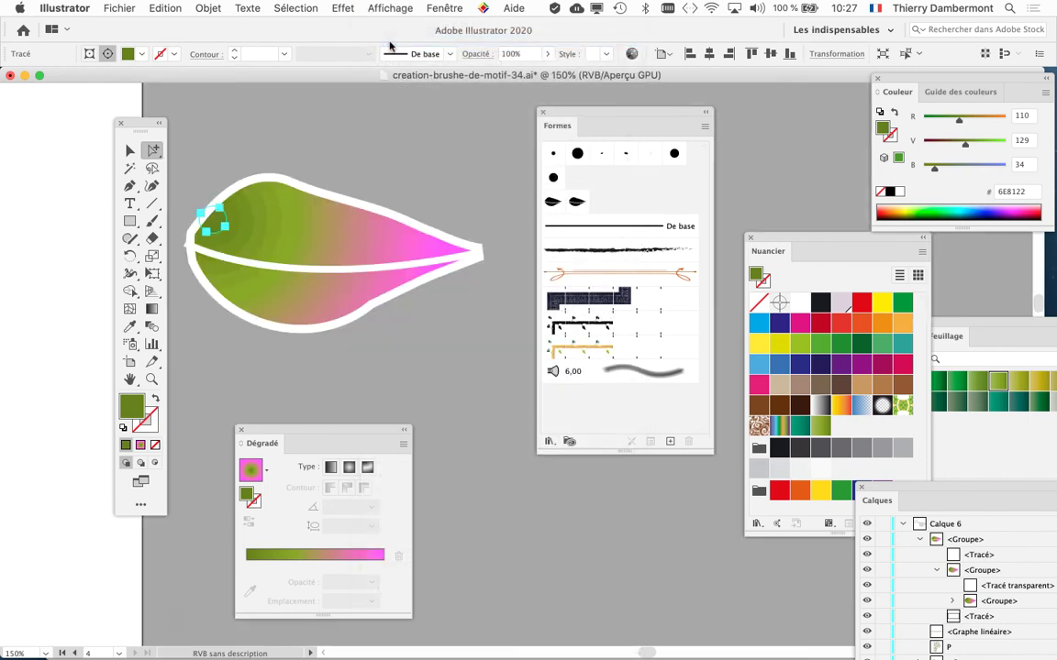
{"action": "scroll", "coordinate": [231, 263], "scroll_direction": "up", "scroll_amount": 3}
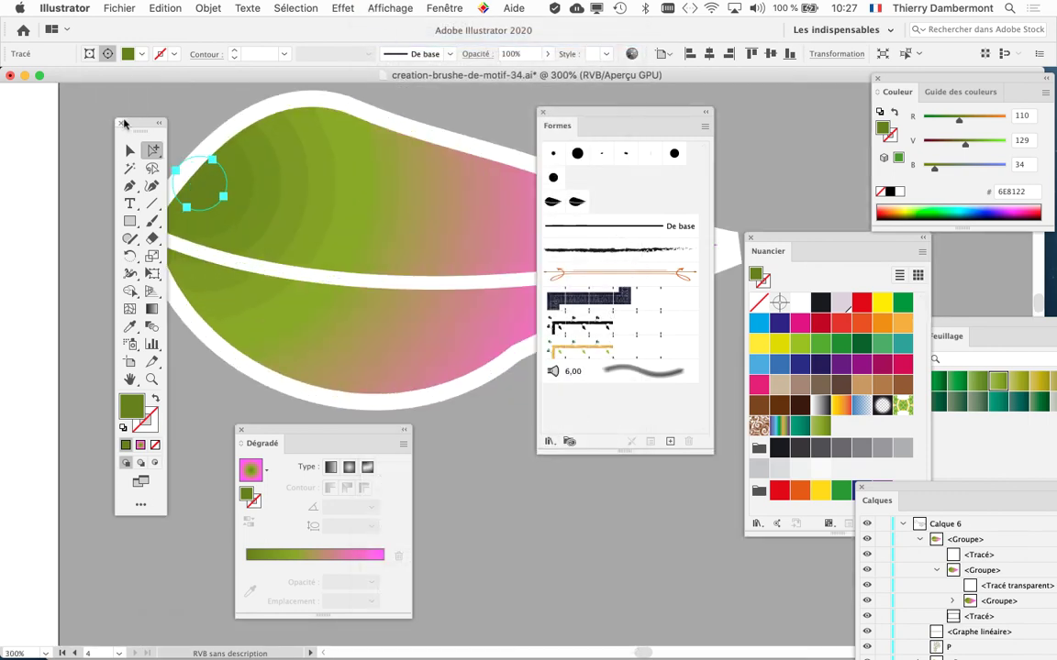
Recolour the selected innermost circle of the leaf's gradient by sampling the adjacent green ring with the Eyedropper (Pipette)
{"action": "left_click_drag", "start_coordinate": [125, 122], "coordinate": [90, 120]}
{"action": "scroll", "coordinate": [222, 225], "scroll_direction": "up", "scroll_amount": 1}
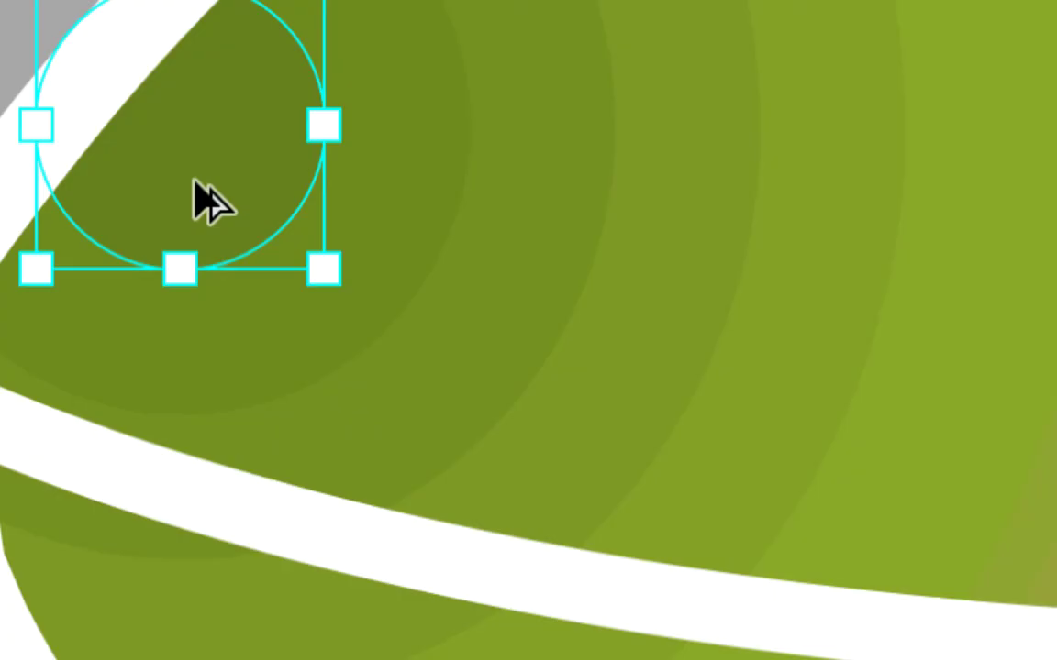
{"action": "key", "text": "a"}
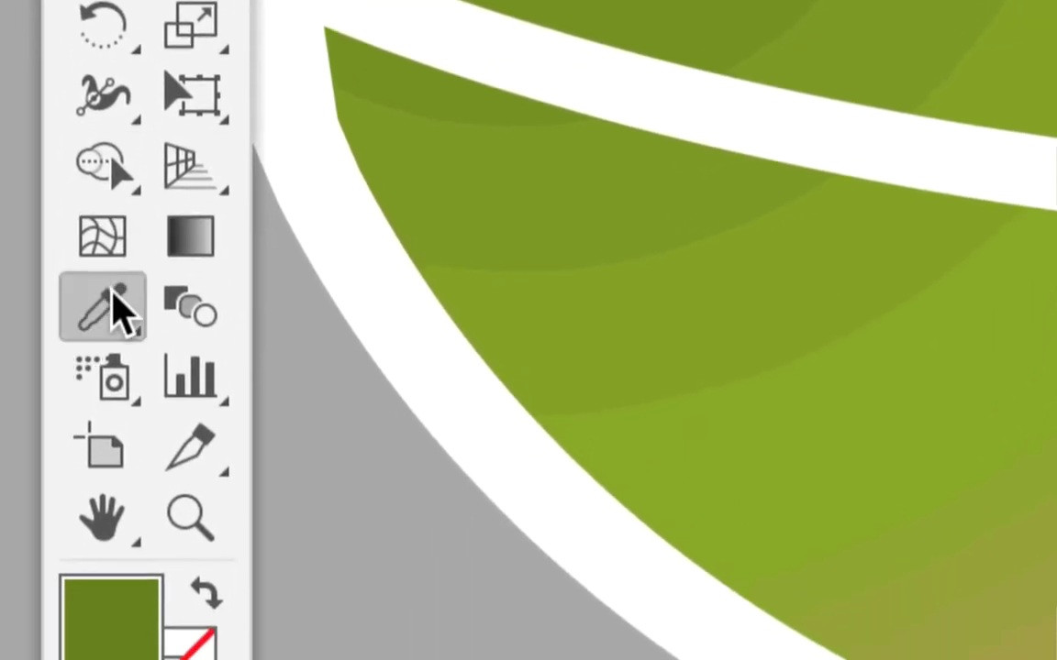
{"action": "left_click", "coordinate": [282, 594]}
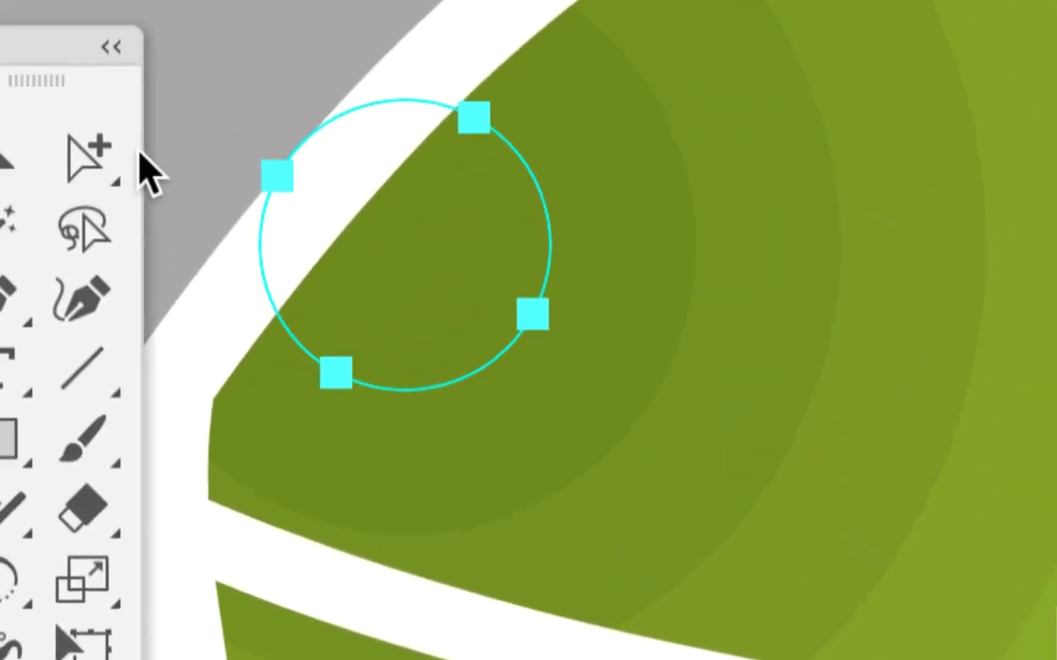
Deselect the recoloured circle to check how it blends, and reselect it with the Group Selection tool
{"action": "left_click", "coordinate": [133, 163]}
{"action": "left_click", "coordinate": [258, 105]}
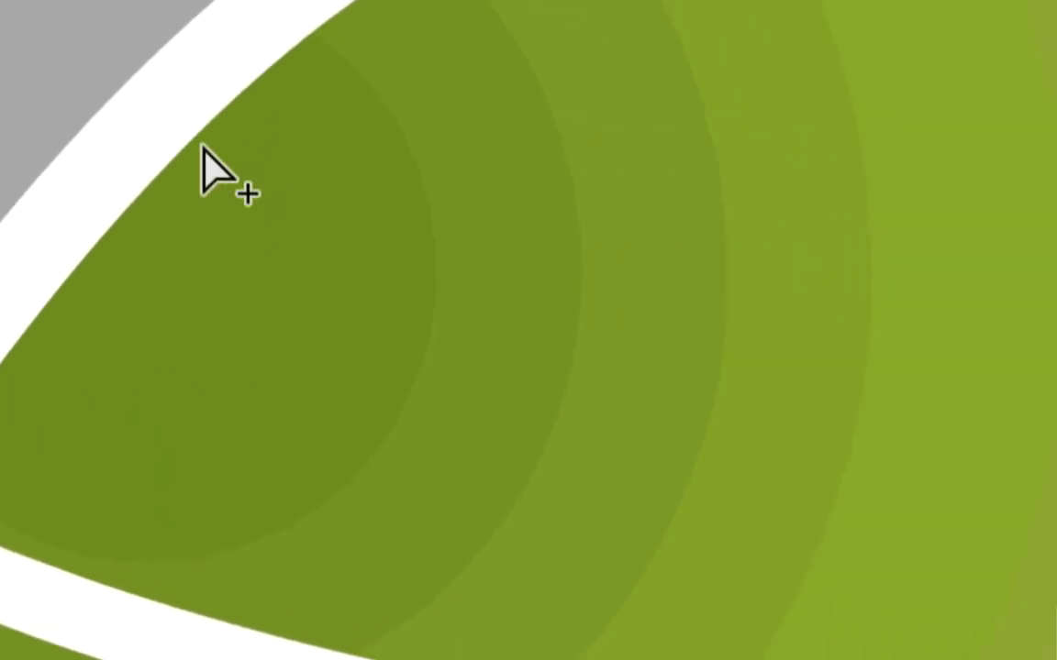
{"action": "left_click", "coordinate": [221, 170]}
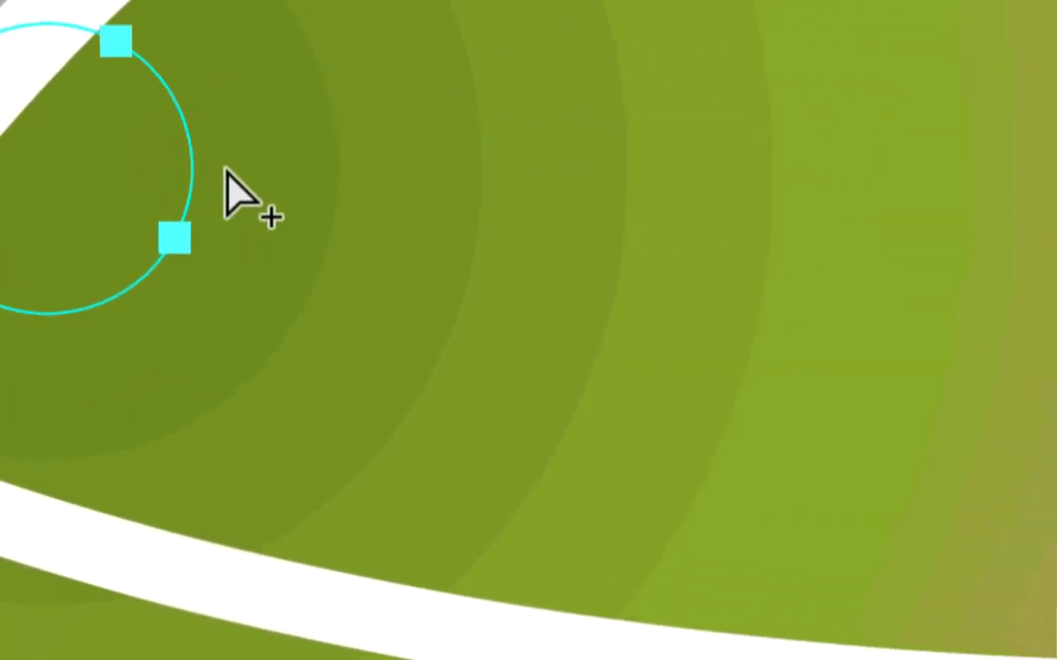
{"action": "left_click", "coordinate": [231, 188]}
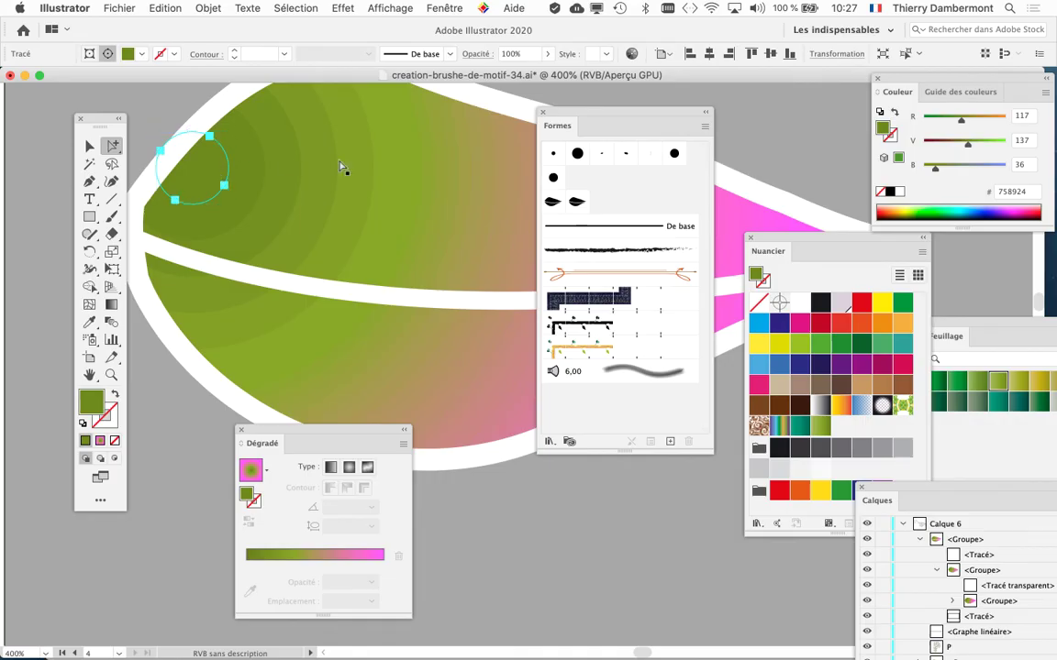
Move the brushes (Formes) panel clear of the leaf and examine the whole leaf
{"action": "scroll", "coordinate": [419, 241], "scroll_direction": "down", "scroll_amount": 3}
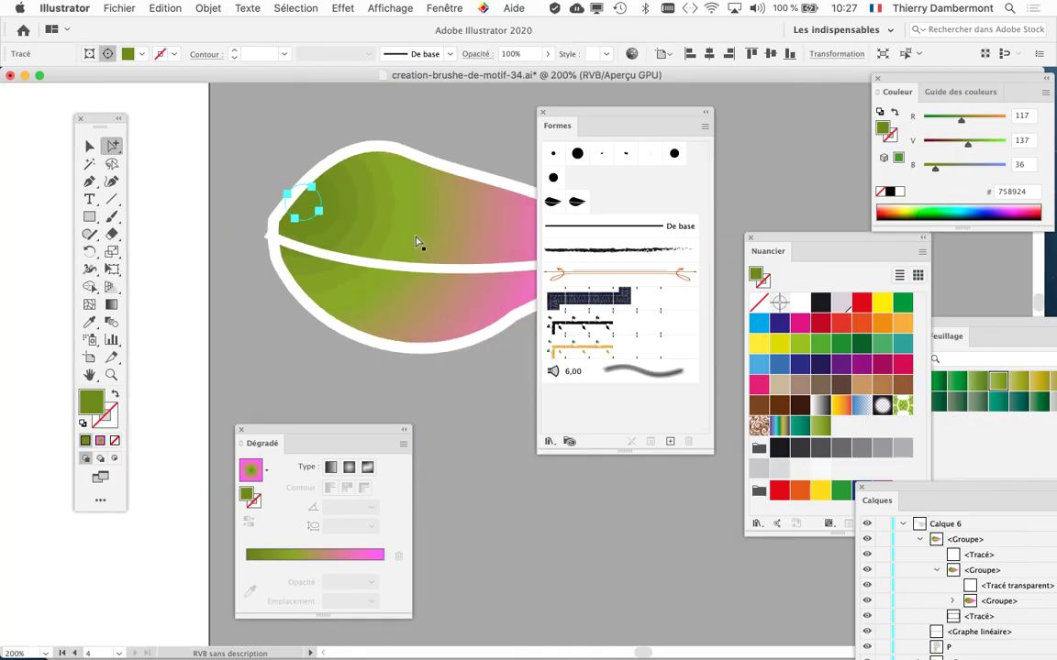
{"action": "left_click_drag", "start_coordinate": [563, 115], "coordinate": [720, 111]}
{"action": "scroll", "coordinate": [562, 269], "scroll_direction": "down", "scroll_amount": 2}
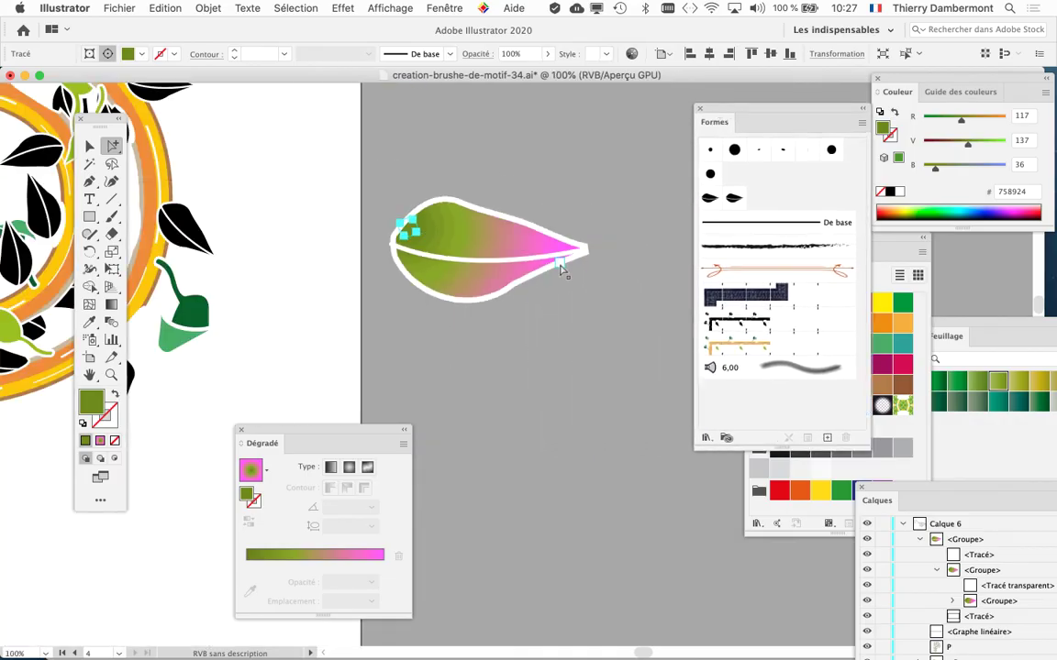
{"action": "scroll", "coordinate": [456, 277], "scroll_direction": "up", "scroll_amount": 3}
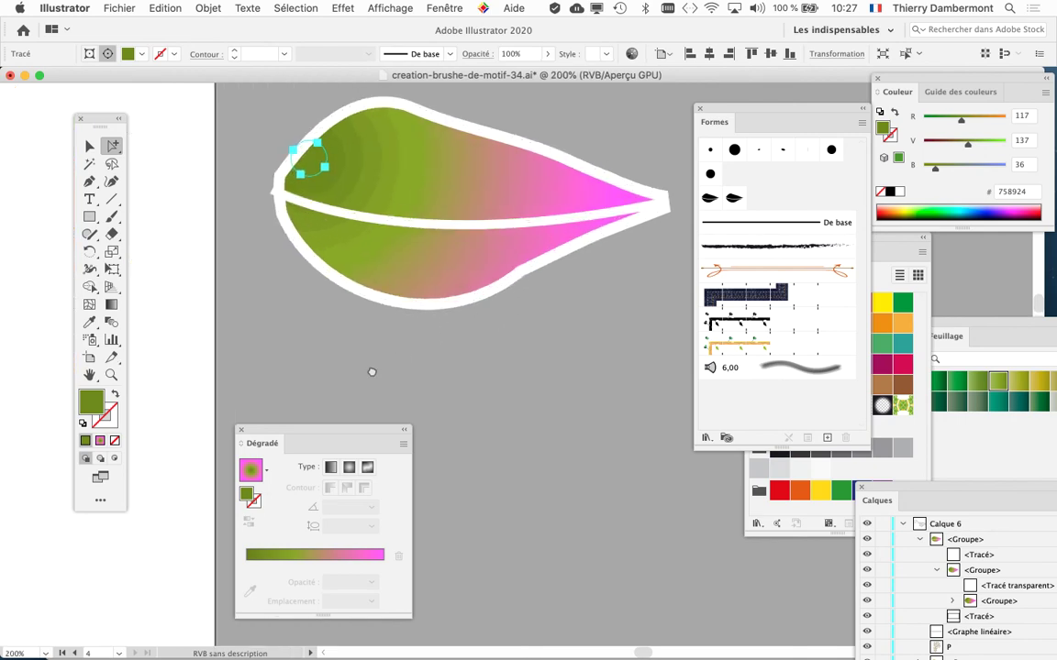
{"action": "left_click_drag", "start_coordinate": [370, 371], "coordinate": [331, 377]}
Save the document under the new name creation-brushe-de-motif-35.ai in Adobe Illustrator (ai) format
{"action": "left_click", "coordinate": [74, 7]}
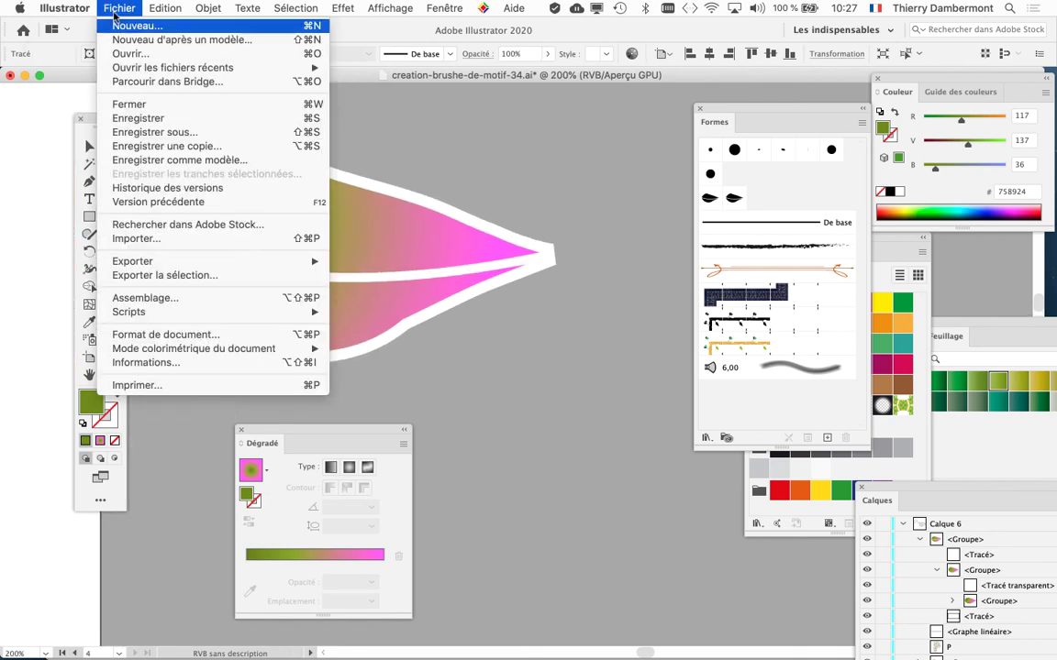
{"action": "left_click", "coordinate": [174, 121]}
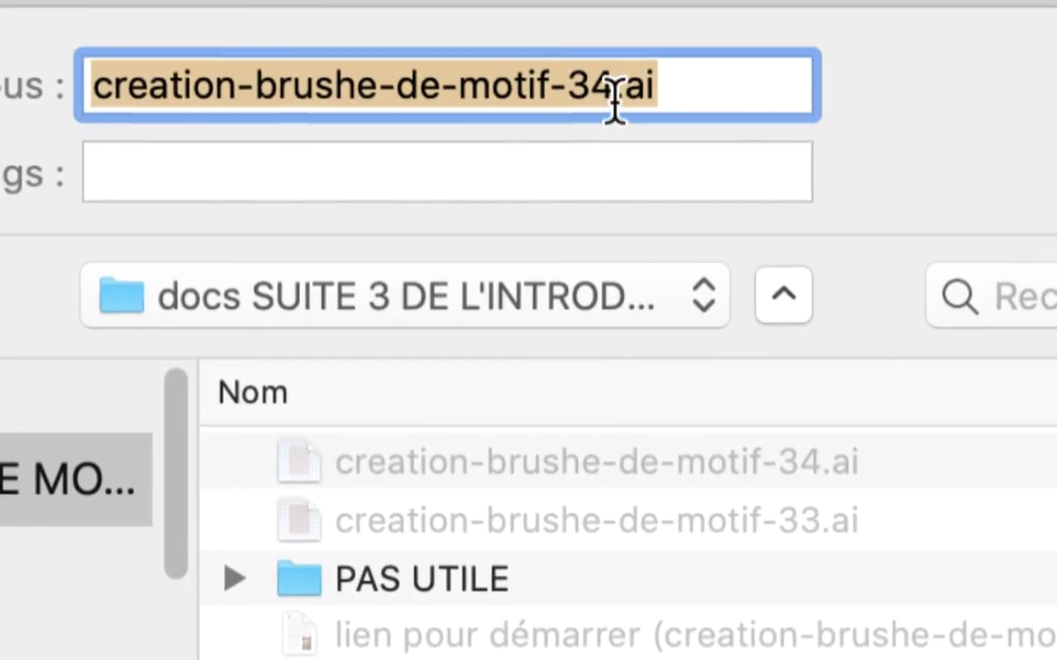
{"action": "left_click", "coordinate": [615, 91]}
{"action": "key", "text": "shift+Left"}
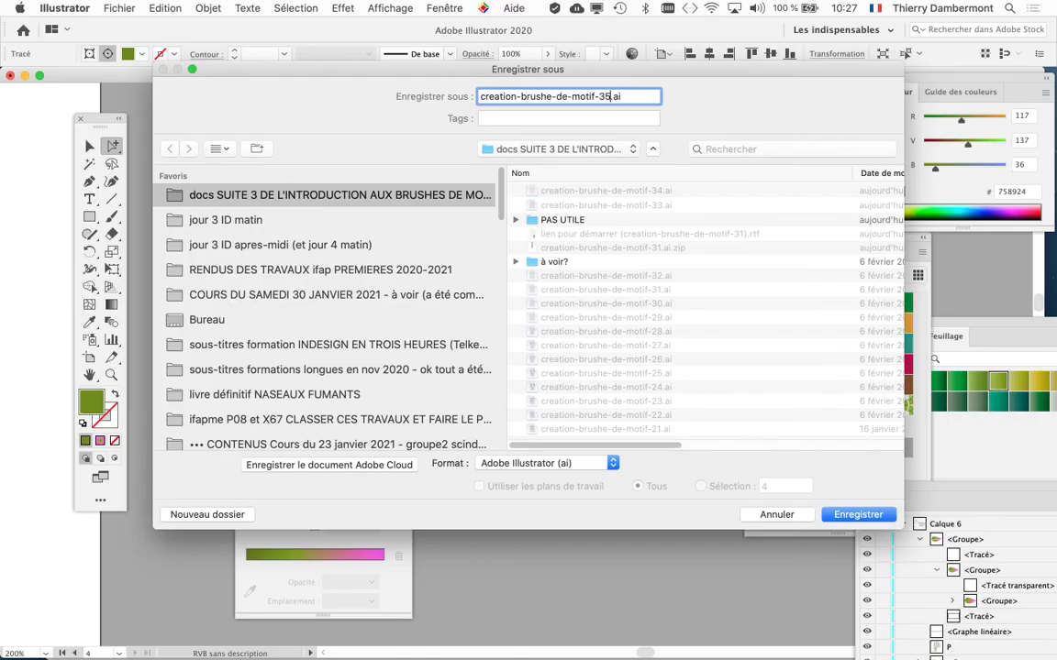
{"action": "key", "text": "Return"}
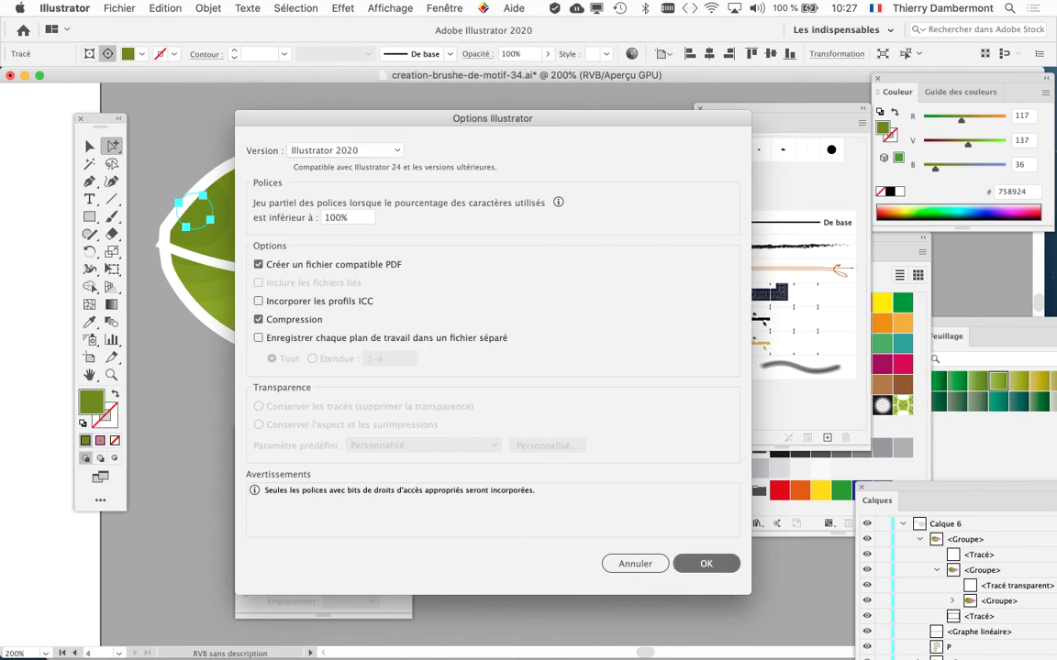